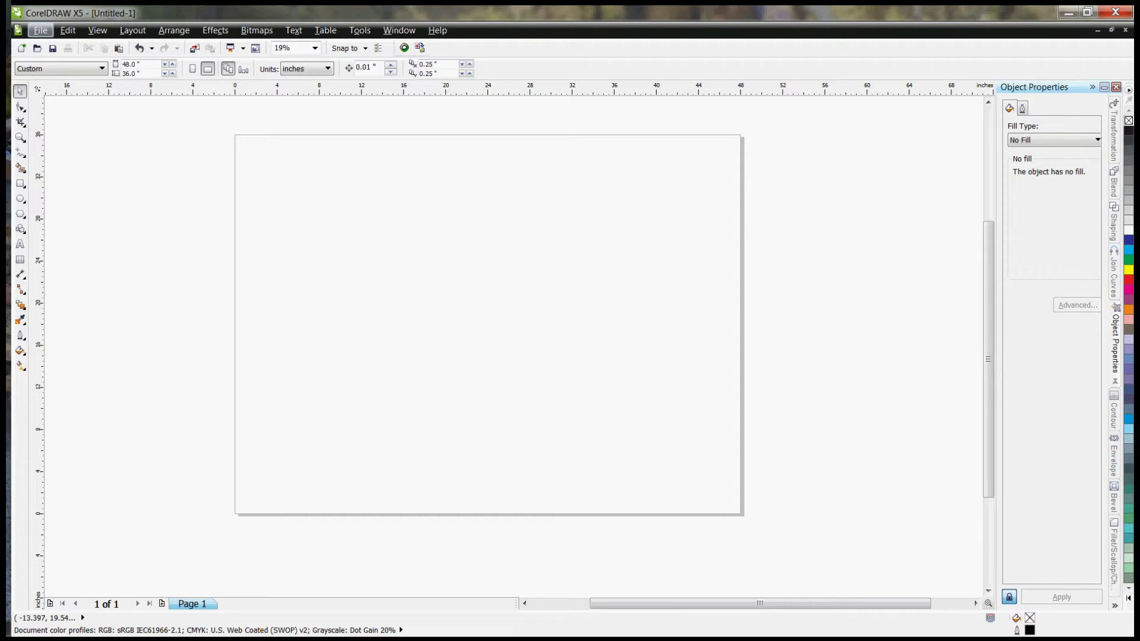
Step: Import BL LOGO.eps as editable with text as curves, place it on the page, and enlarge it to about 22.98 by 19.17 inches
key("alt+f")
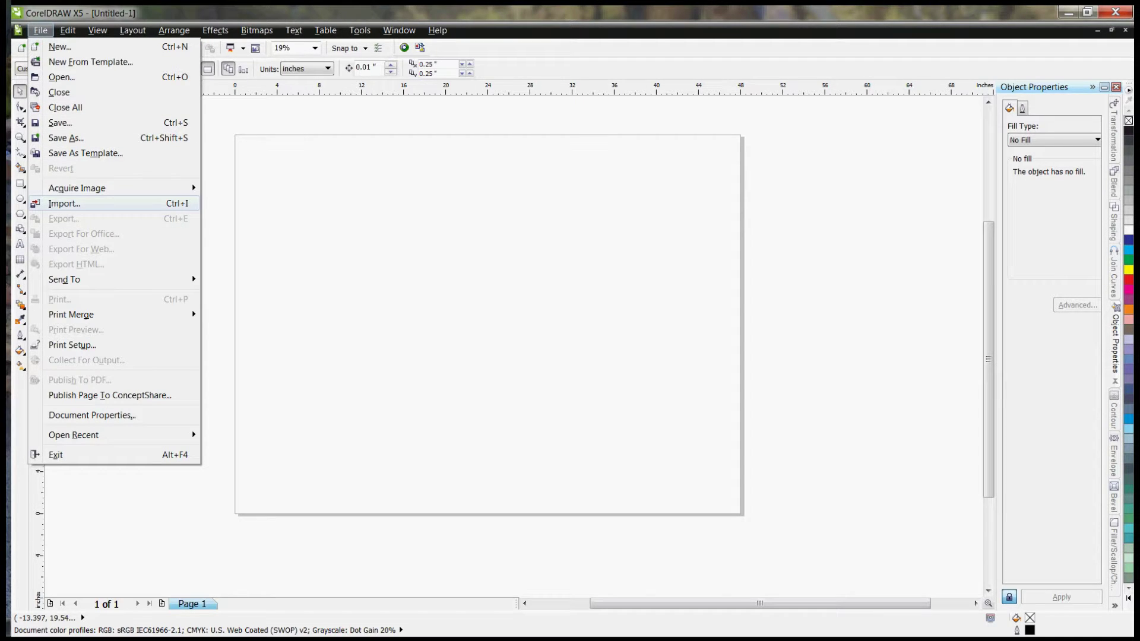
key("Return")
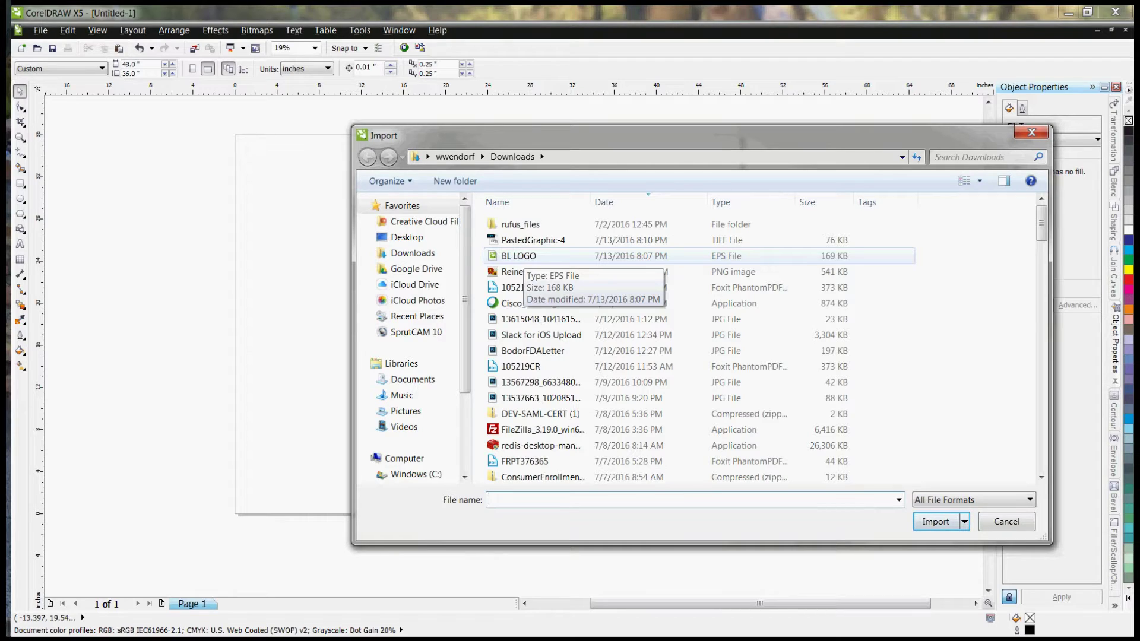
double_click(519, 256)
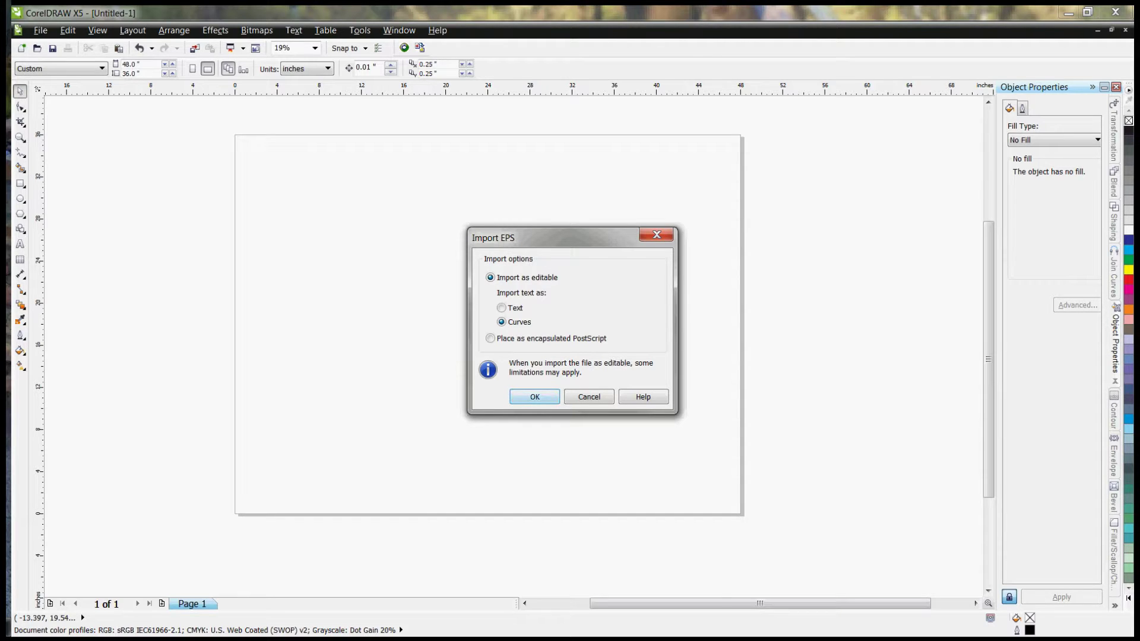
left_click(534, 397)
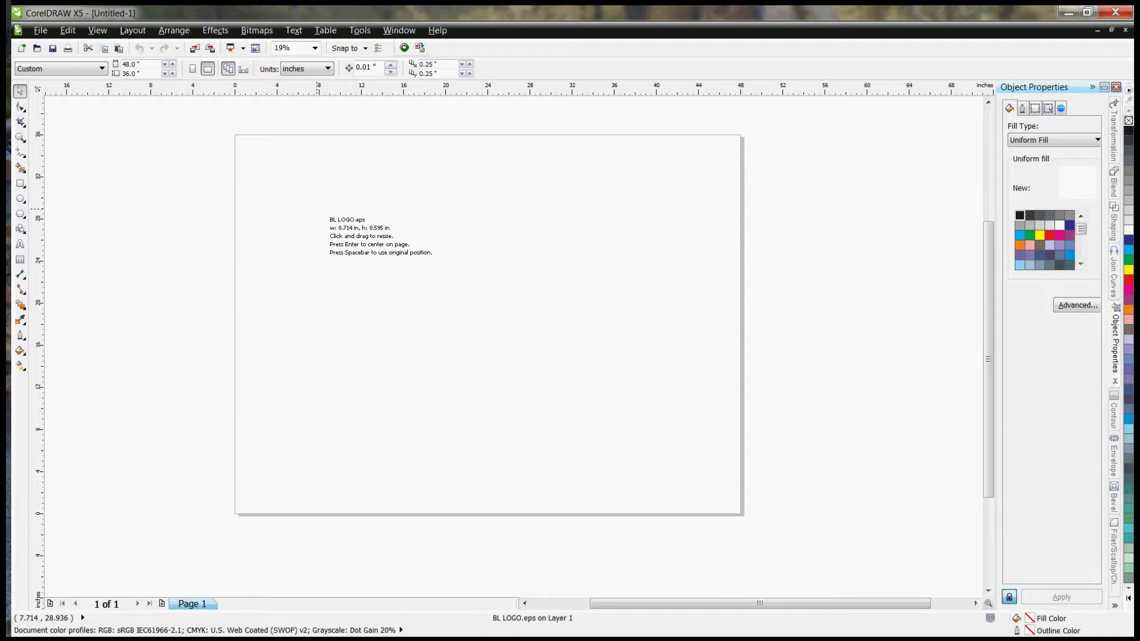
left_click(320, 200)
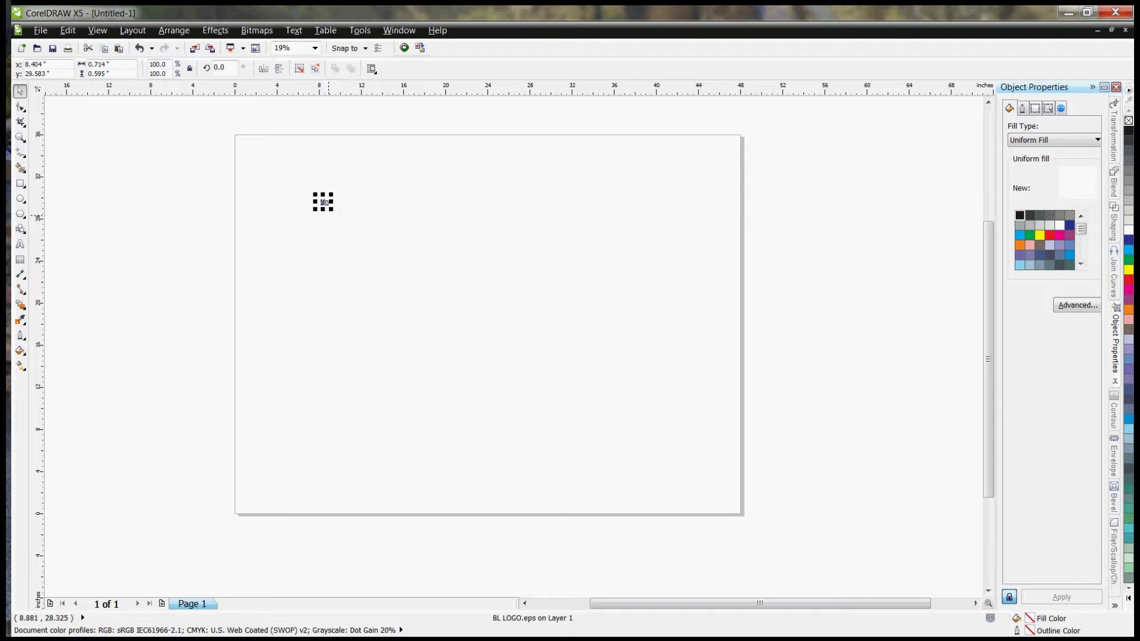
left_click_drag(331, 209, 565, 405)
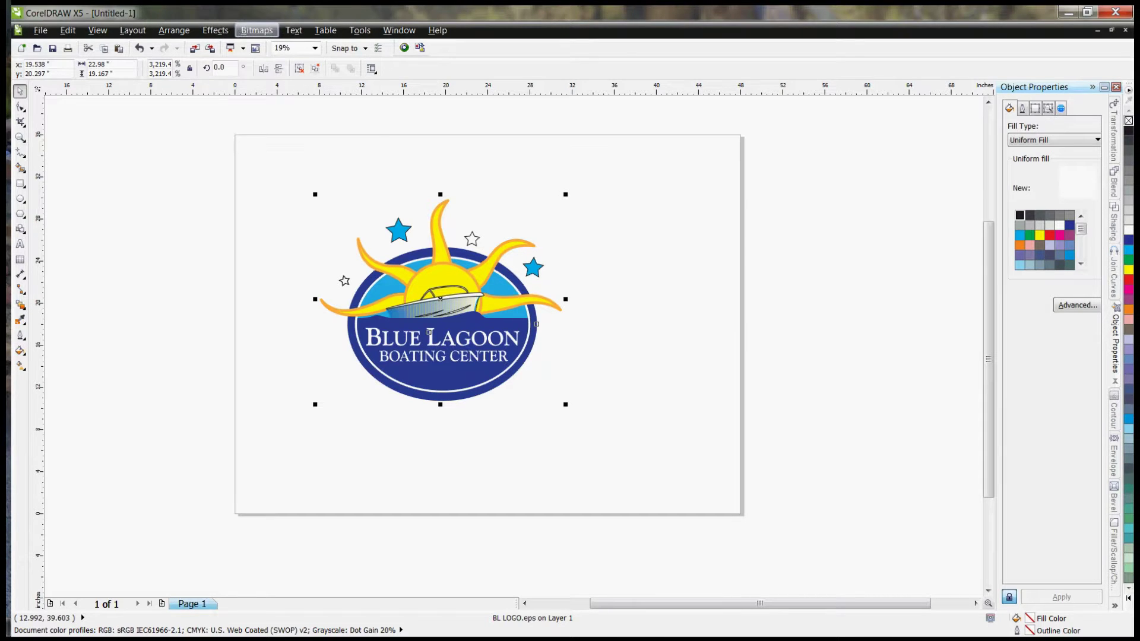
Step: Convert the logo to a 300 dpi CMYK bitmap with anti-aliasing and a transparent background, and move it toward the page centre
left_click(256, 30)
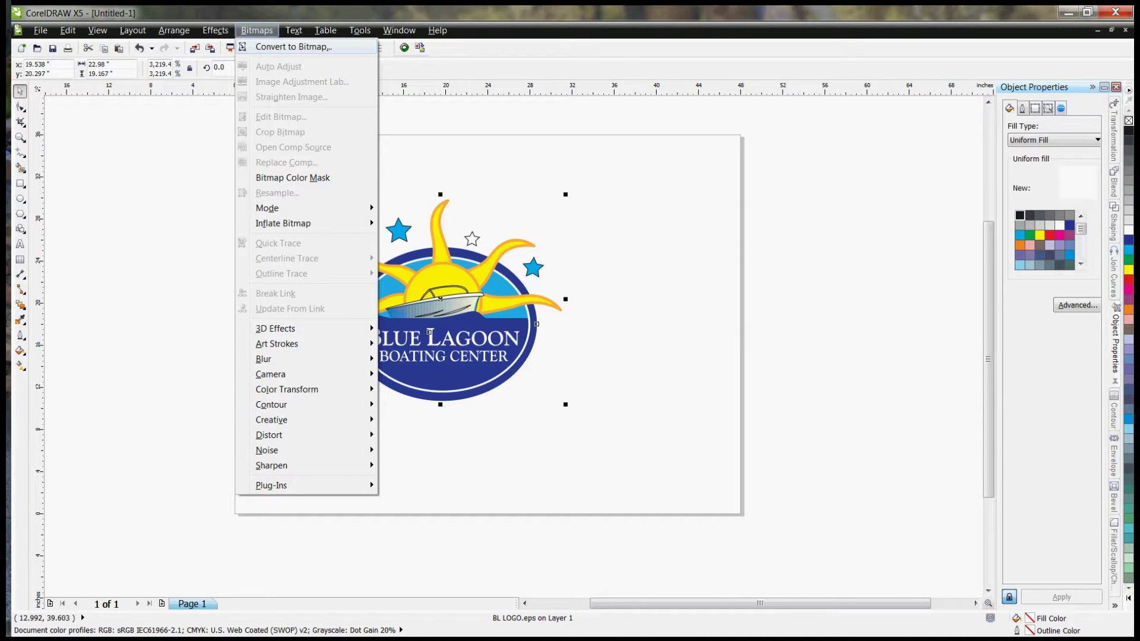
left_click(293, 46)
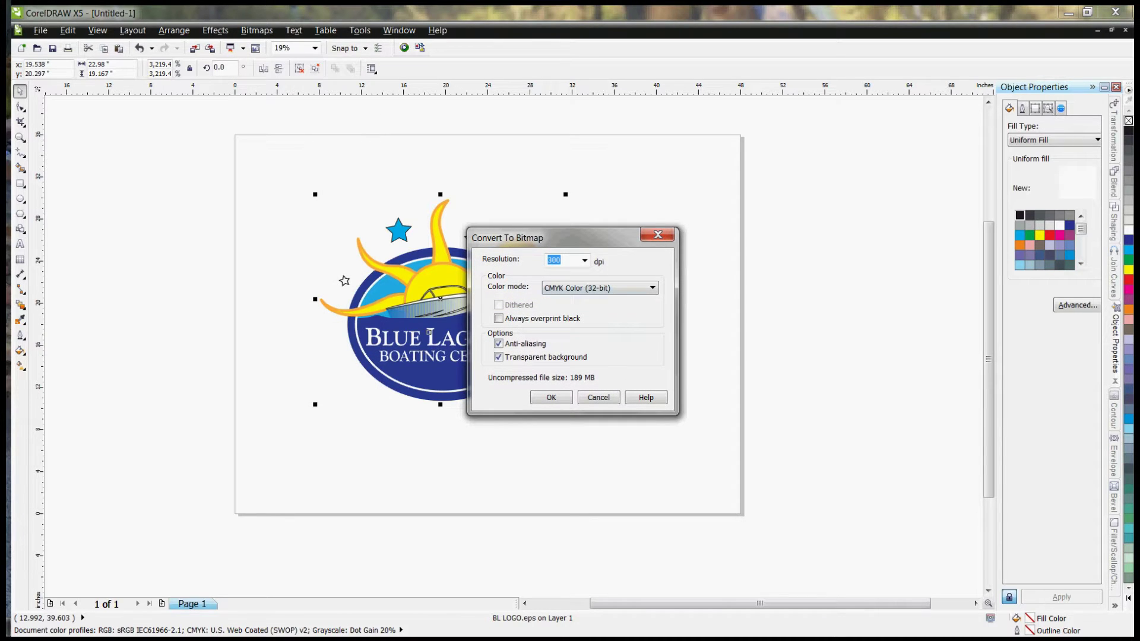
key("Return")
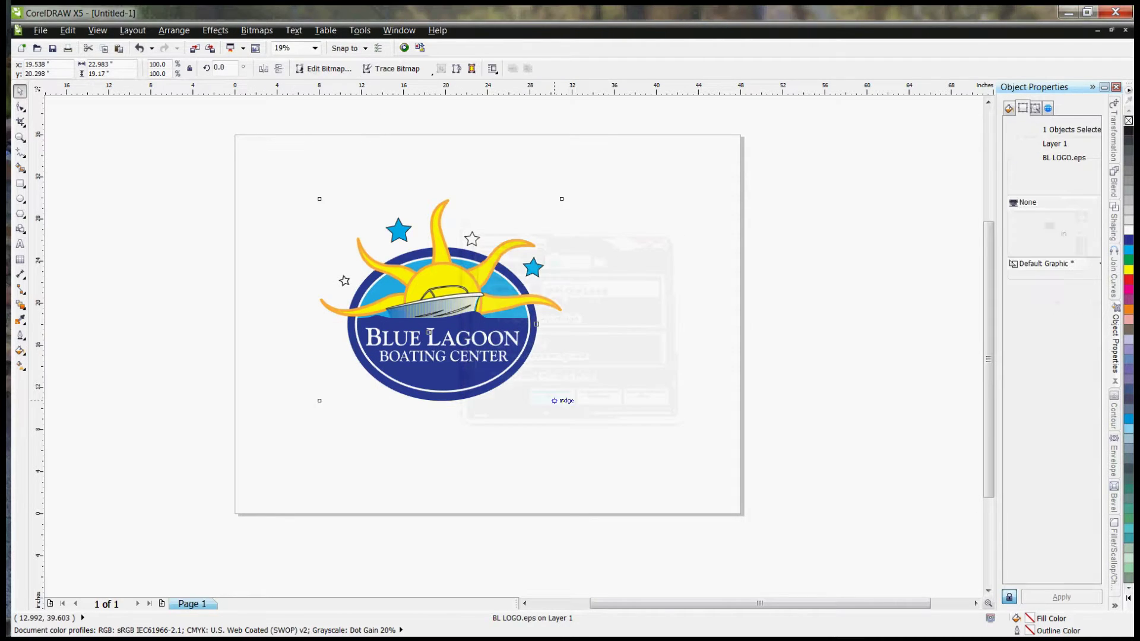
left_click_drag(462, 306, 488, 323)
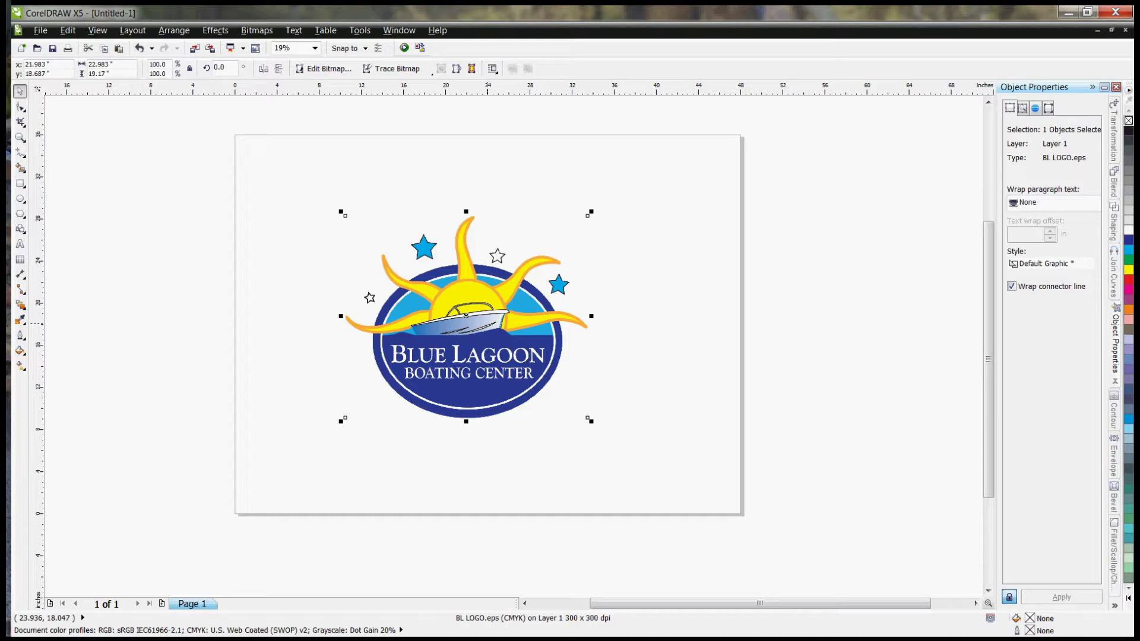
Step: Examine the boat hull's gradient and outlines in the logo bitmap up close
scroll(467, 314, "up", 3)
scroll(466, 315, "up", 2)
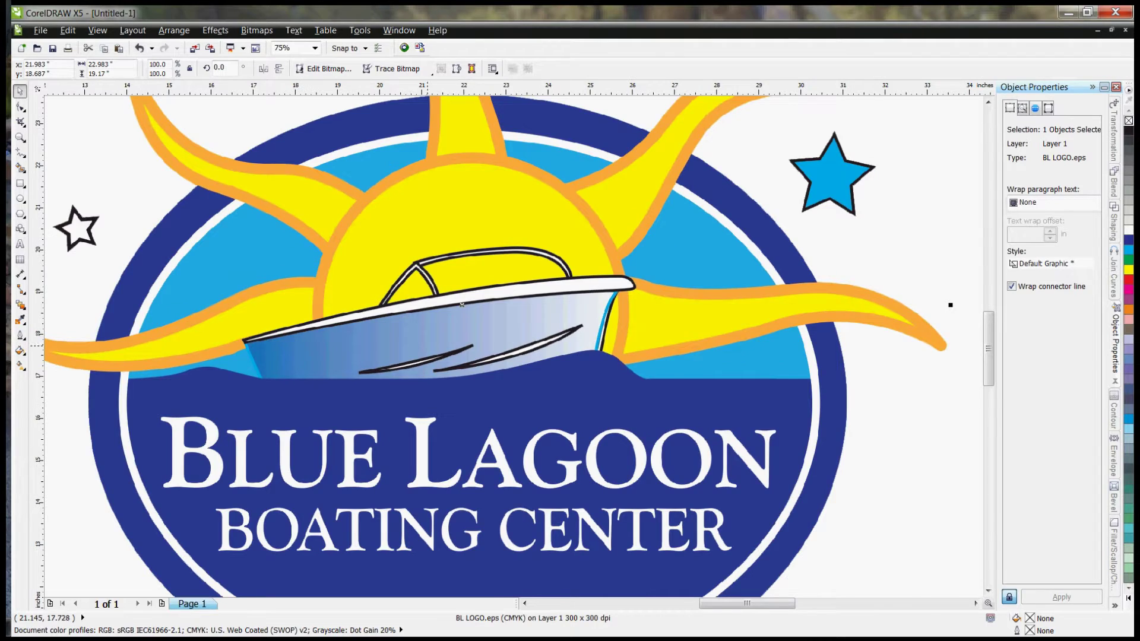
scroll(428, 345, "up", 2)
scroll(427, 348, "up", 2)
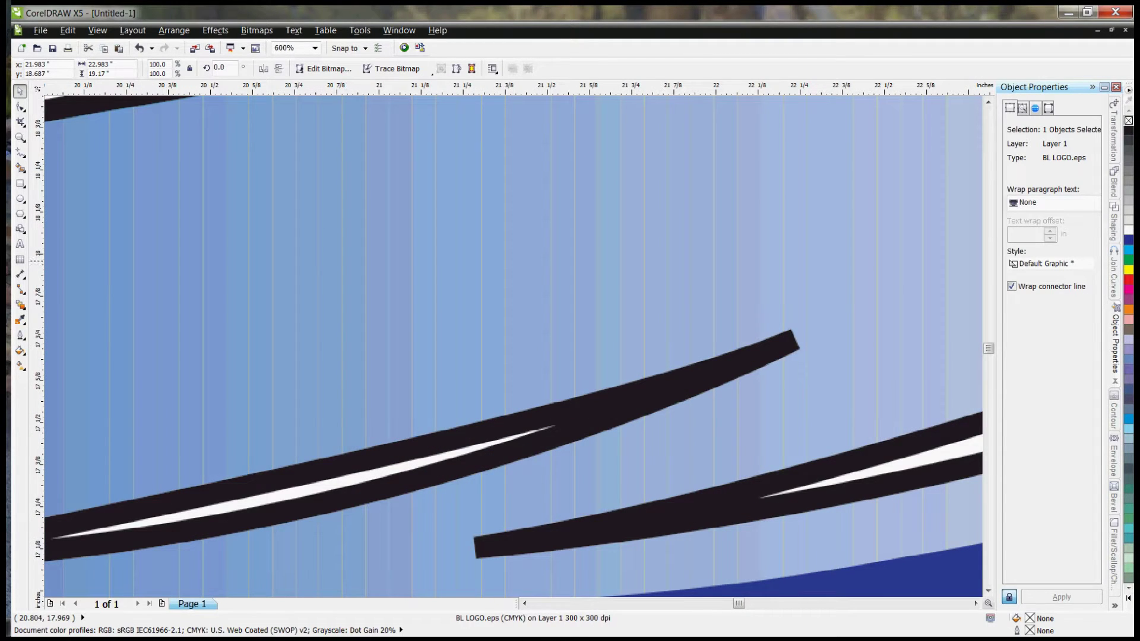
scroll(464, 260, "up", 1)
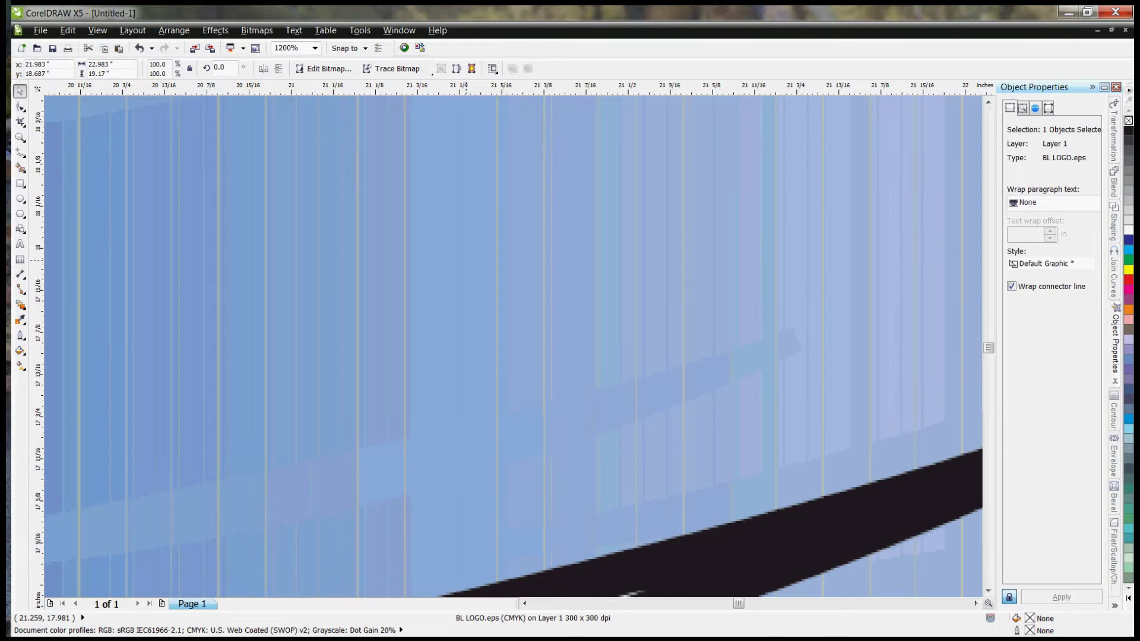
scroll(464, 260, "down", 2)
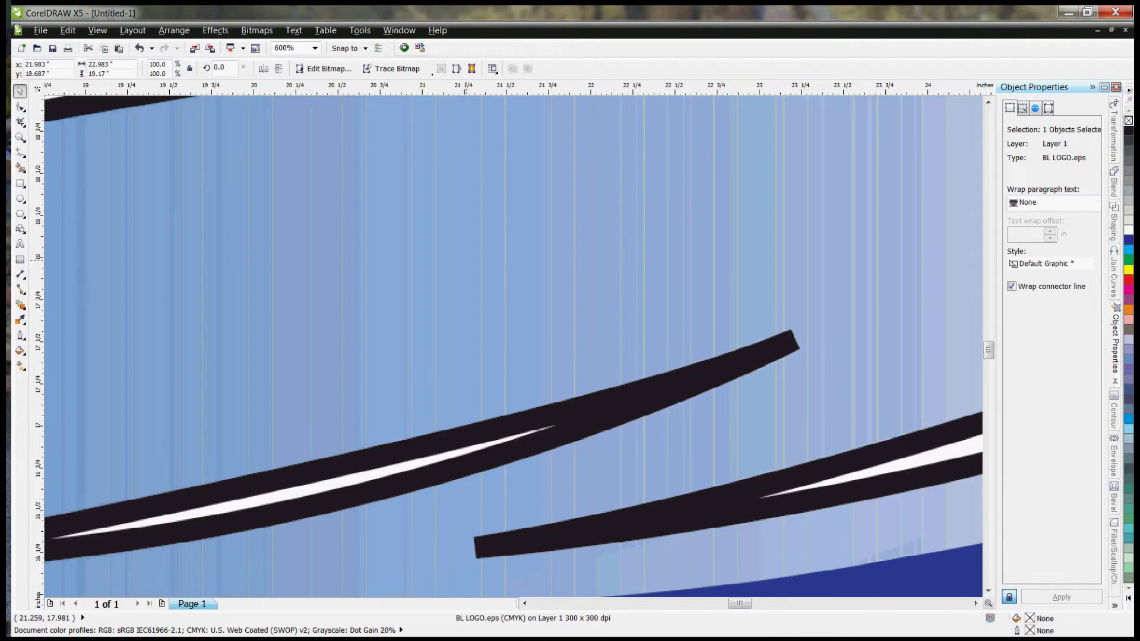
scroll(464, 259, "down", 1)
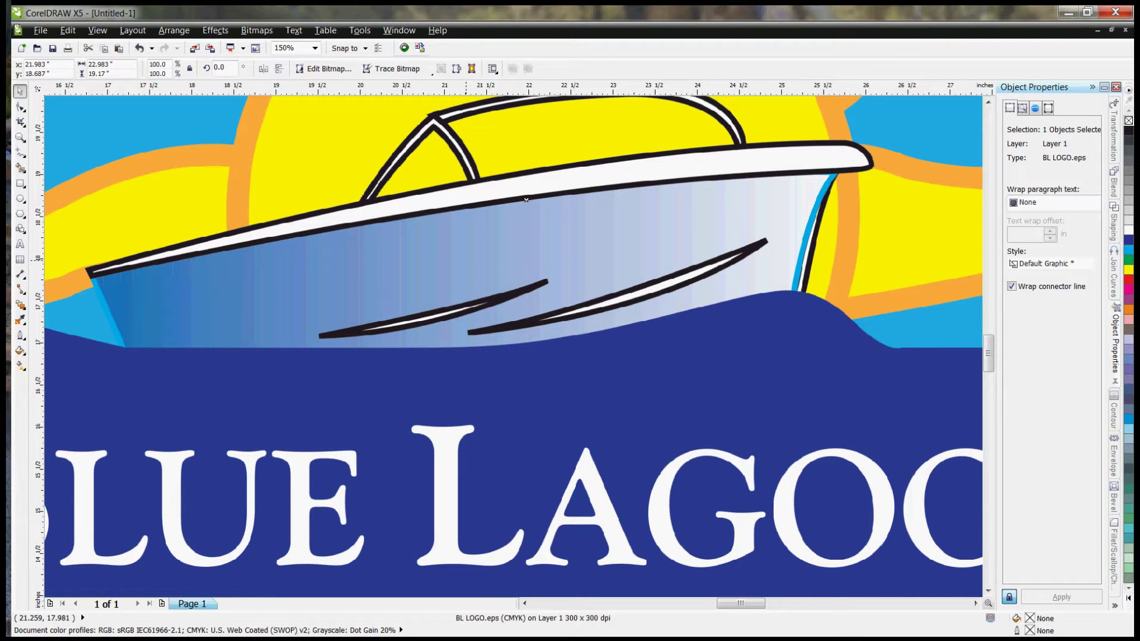
scroll(527, 200, "down", 1)
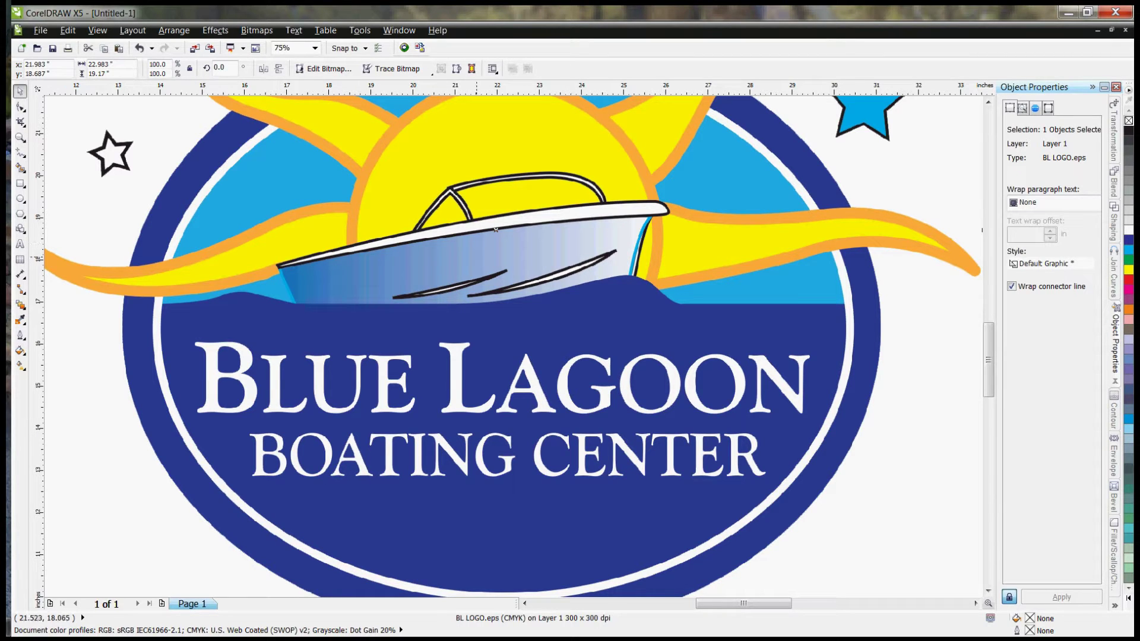
scroll(495, 234, "down", 1)
scroll(493, 242, "up", 1)
scroll(541, 251, "down", 1)
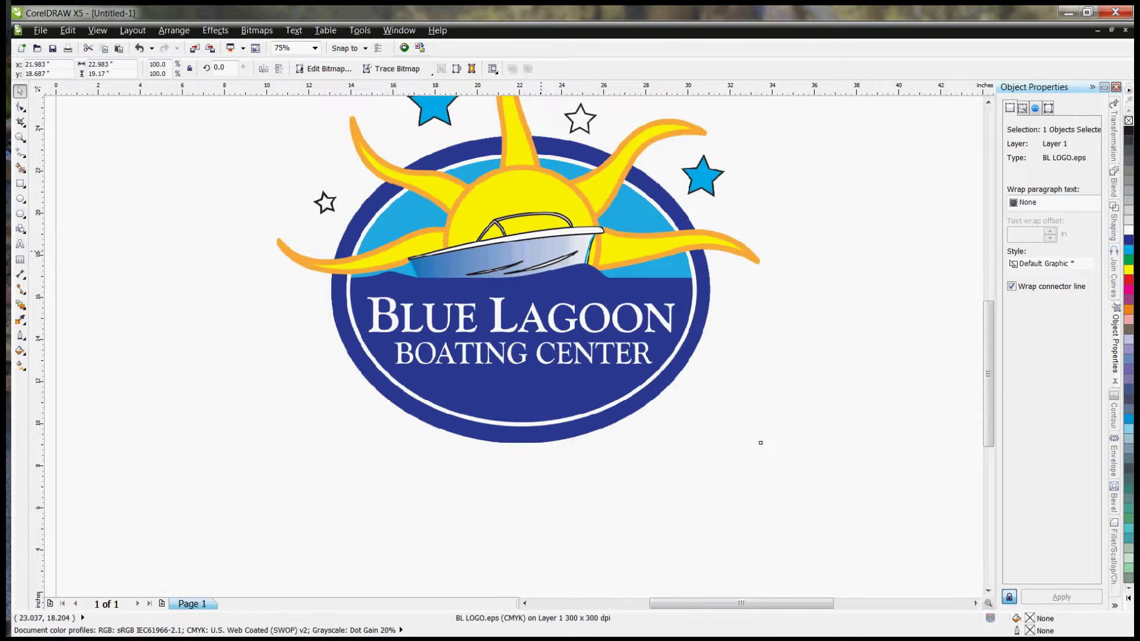
scroll(517, 269, "down", 1)
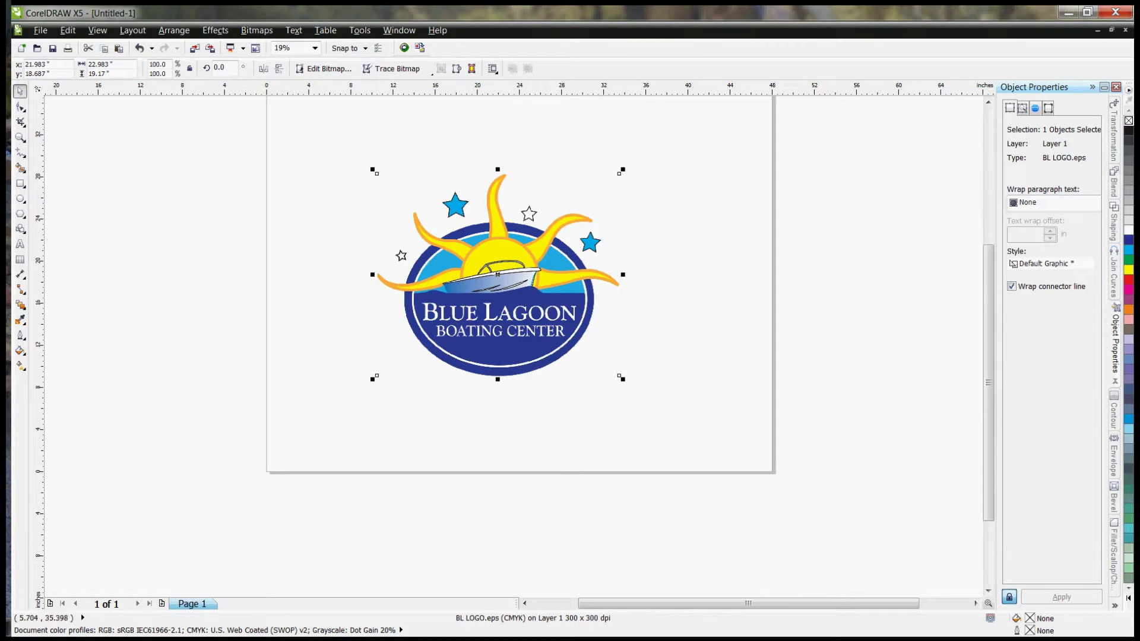
Step: Open the logo bitmap for editing in Corel PHOTO-PAINT and bring the whole image into view
right_click(443, 218)
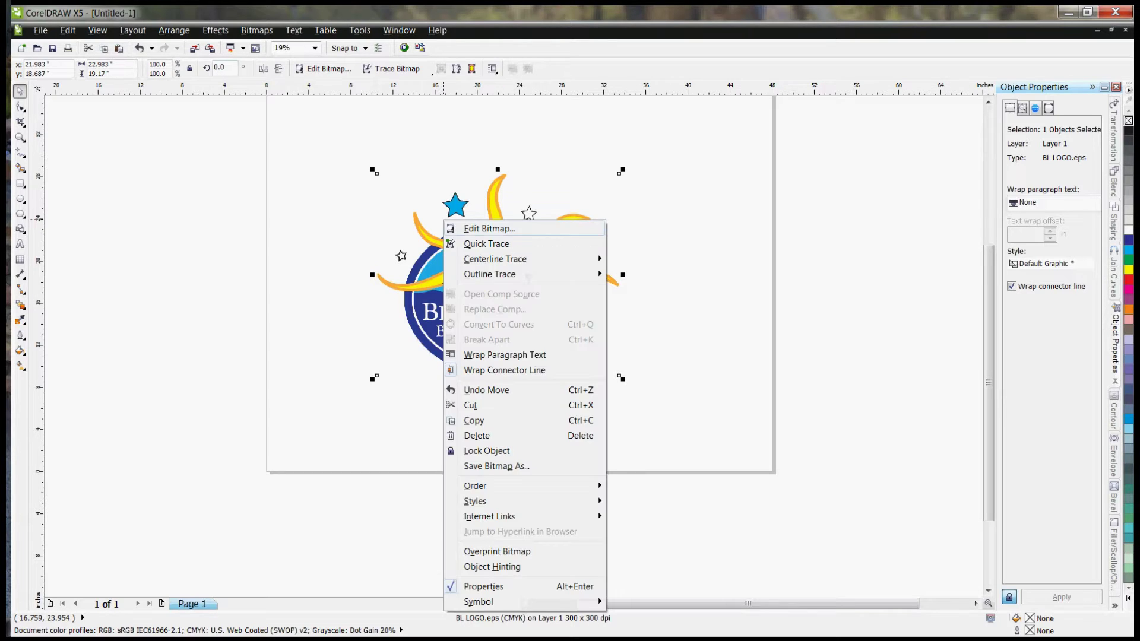
key("Escape")
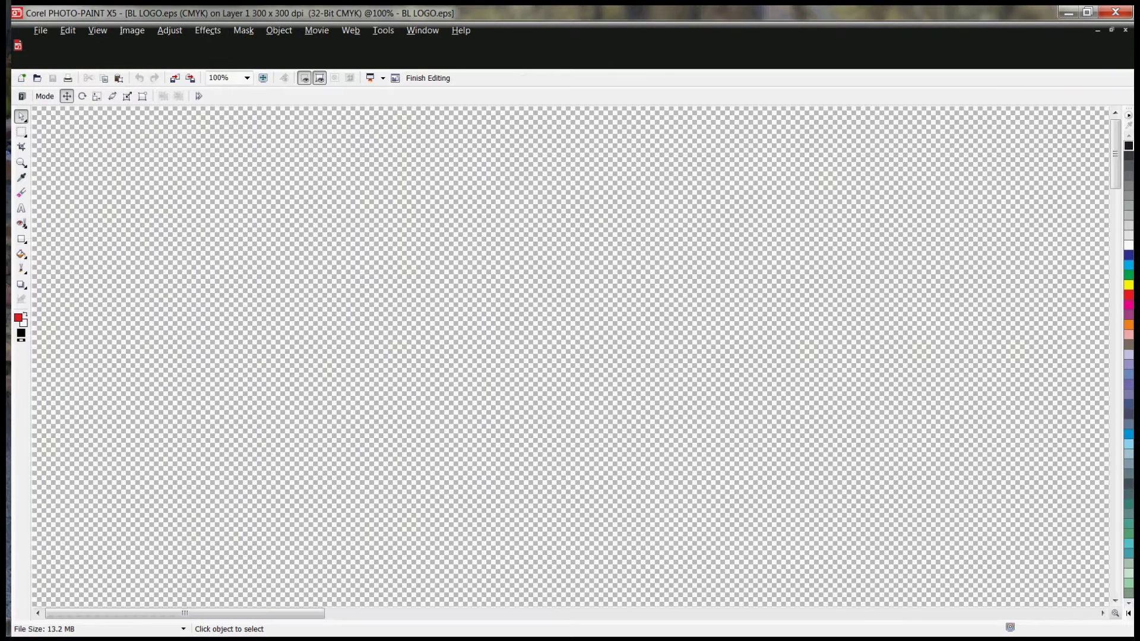
scroll(571, 357, "down", 6)
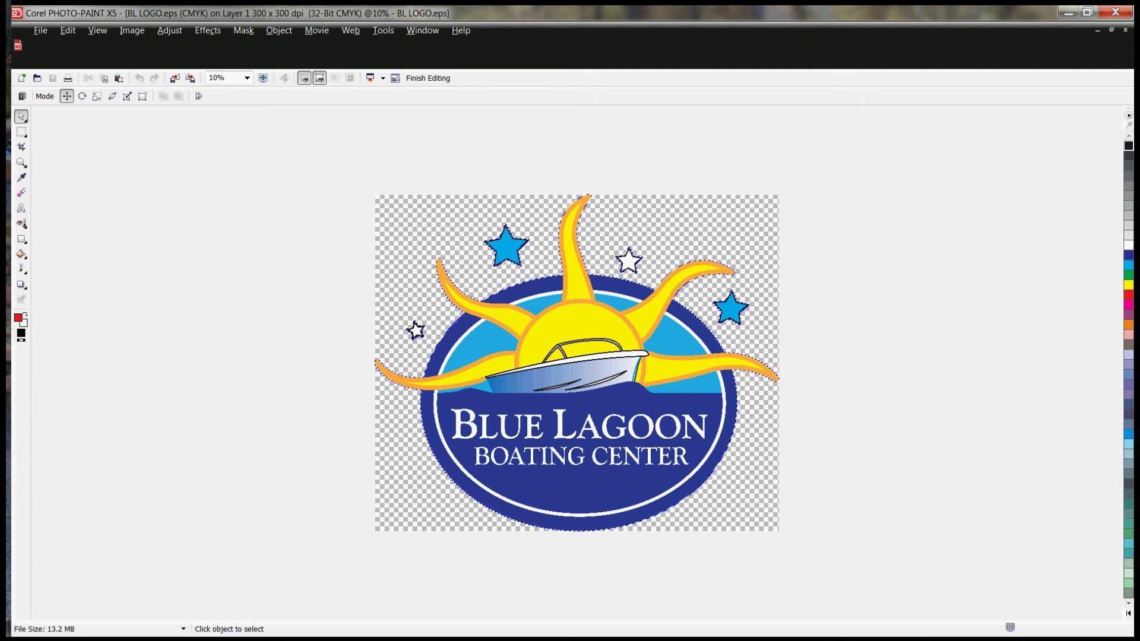
Step: Combine the logo object with the background
left_click(243, 30)
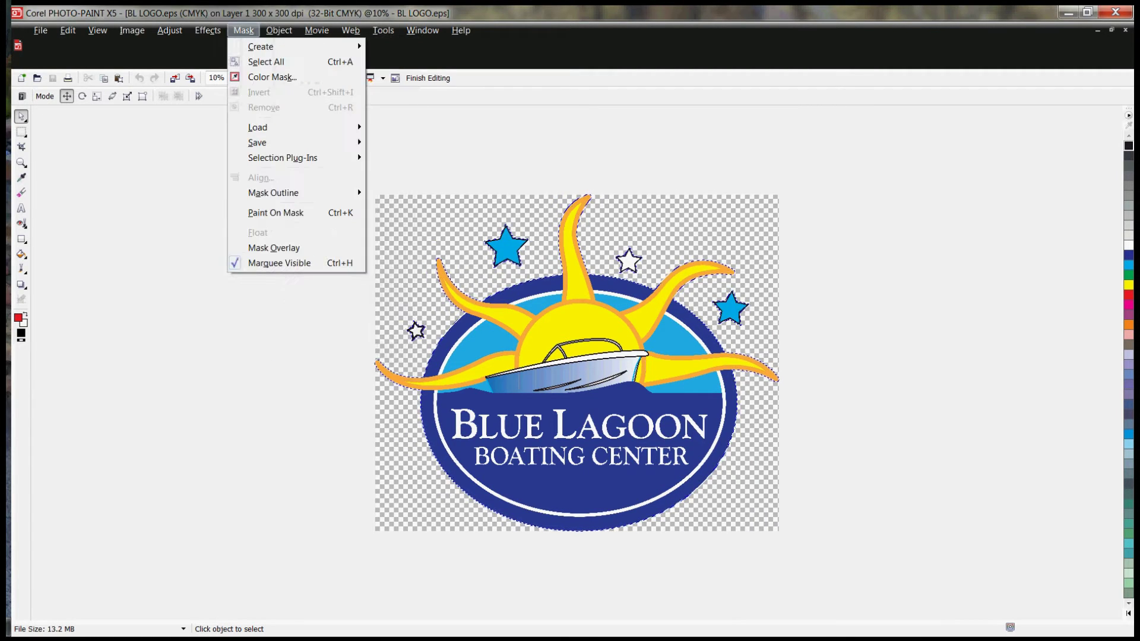
mouse_move(278, 30)
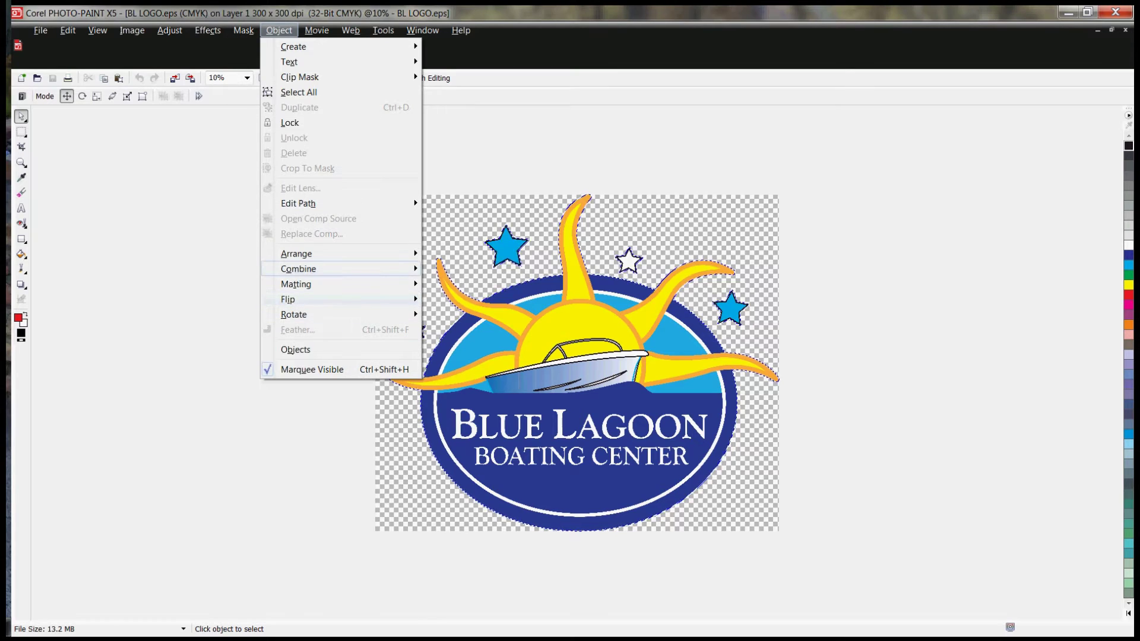
key("Right")
key("Return")
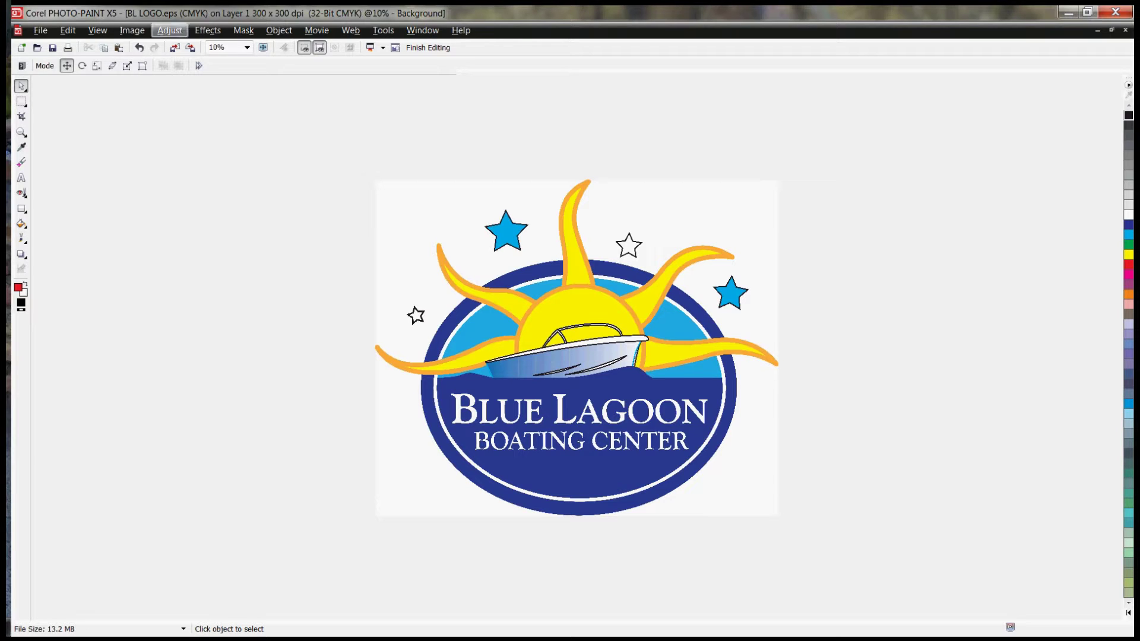
Step: Try a 1-bit black-and-white conversion with the Line Art method at threshold 190, inspect the boat in the preview, and cancel
left_click(132, 30)
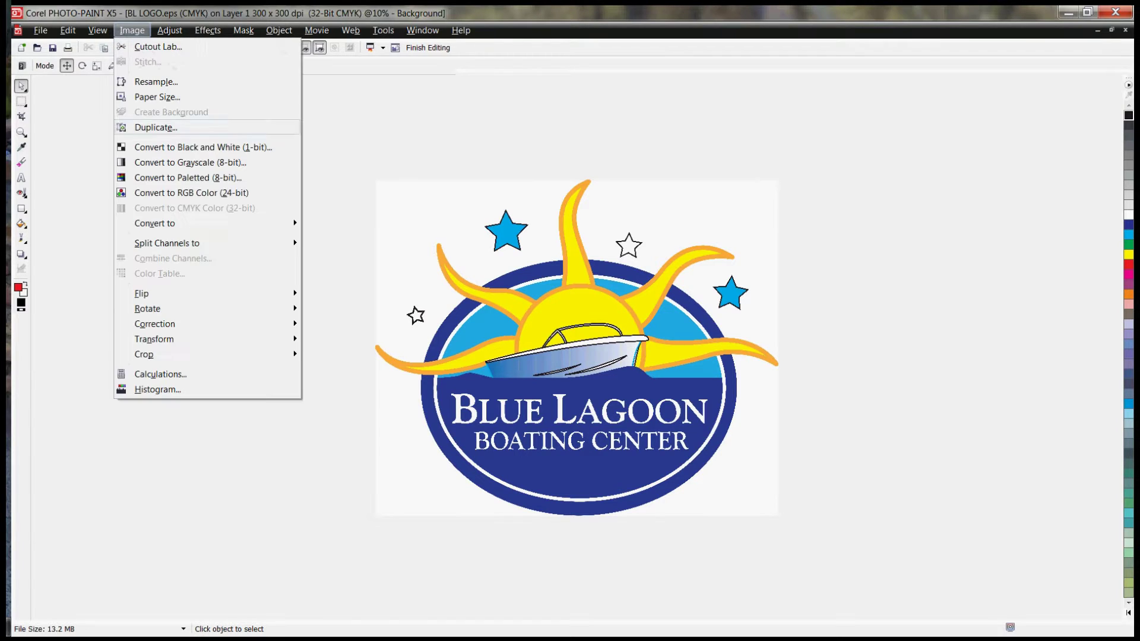
left_click(203, 147)
left_click(573, 356)
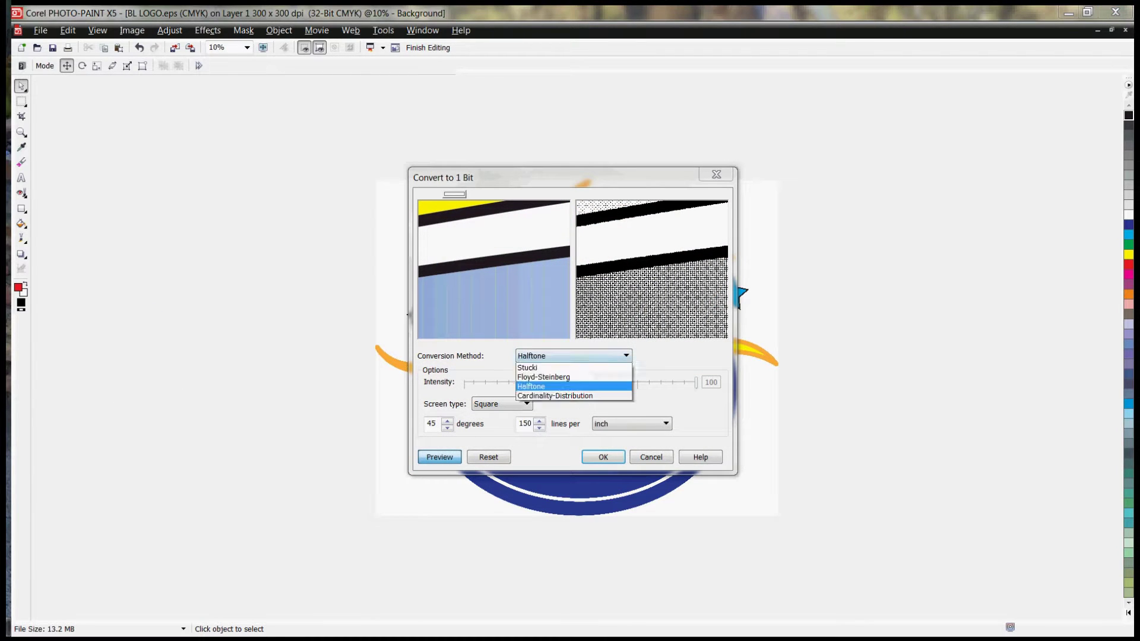
left_click(573, 367)
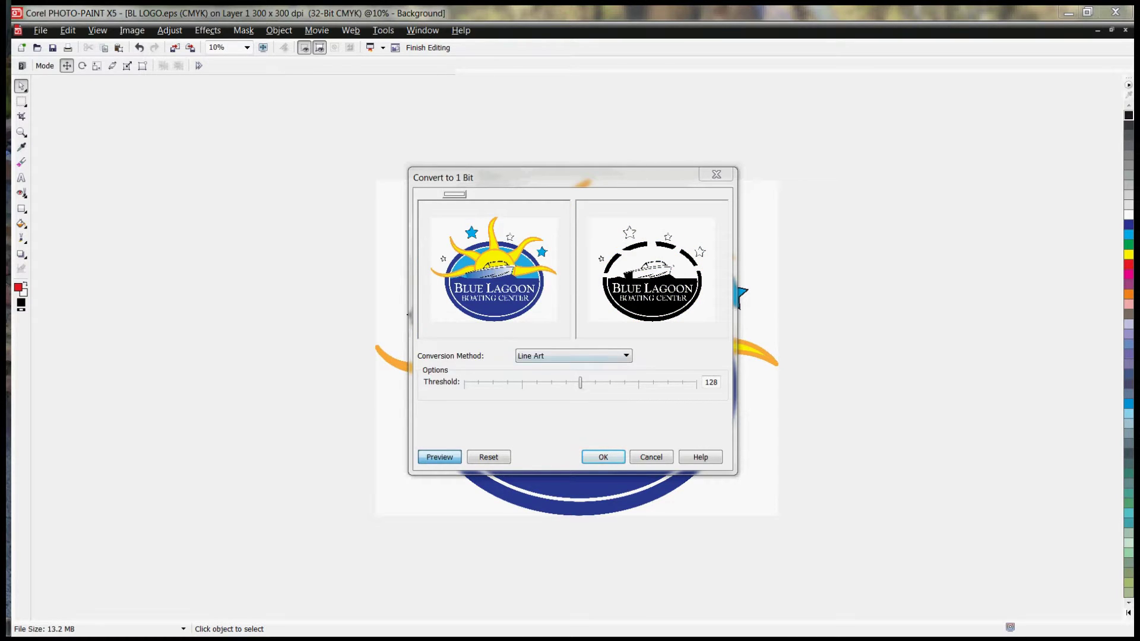
left_click_drag(580, 383, 637, 383)
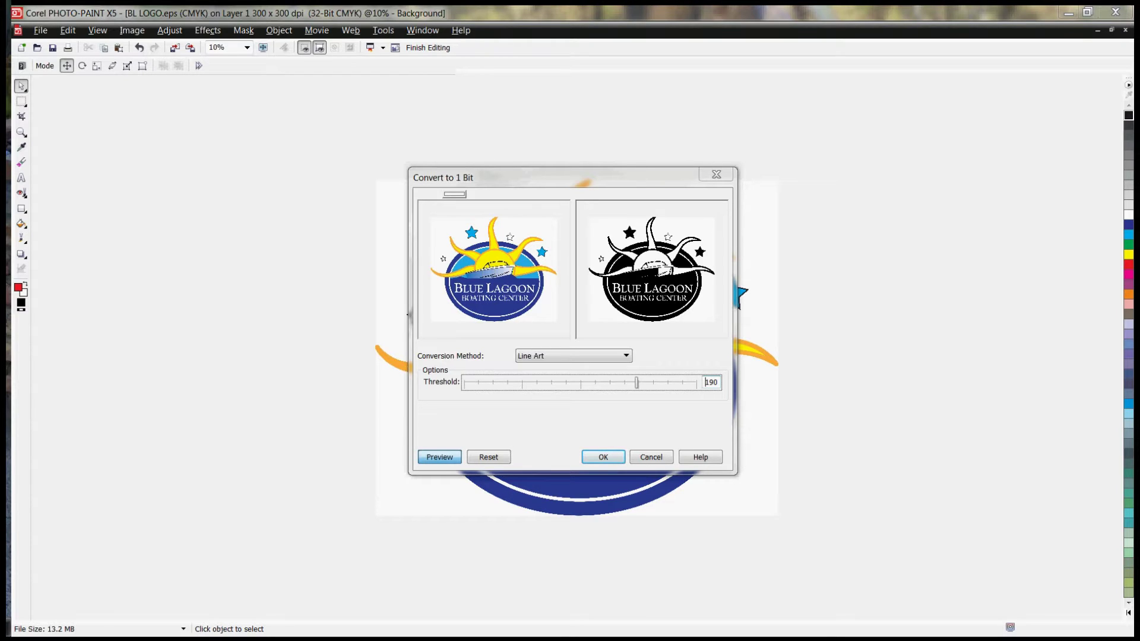
left_click(499, 274)
left_click(499, 271)
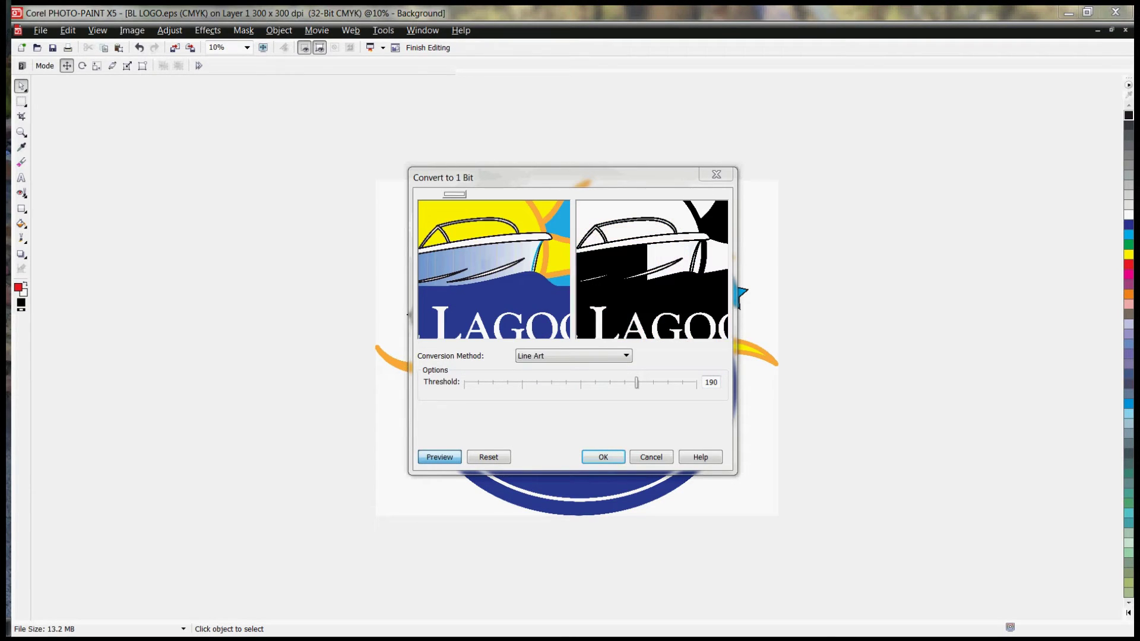
left_click_drag(499, 271, 540, 277)
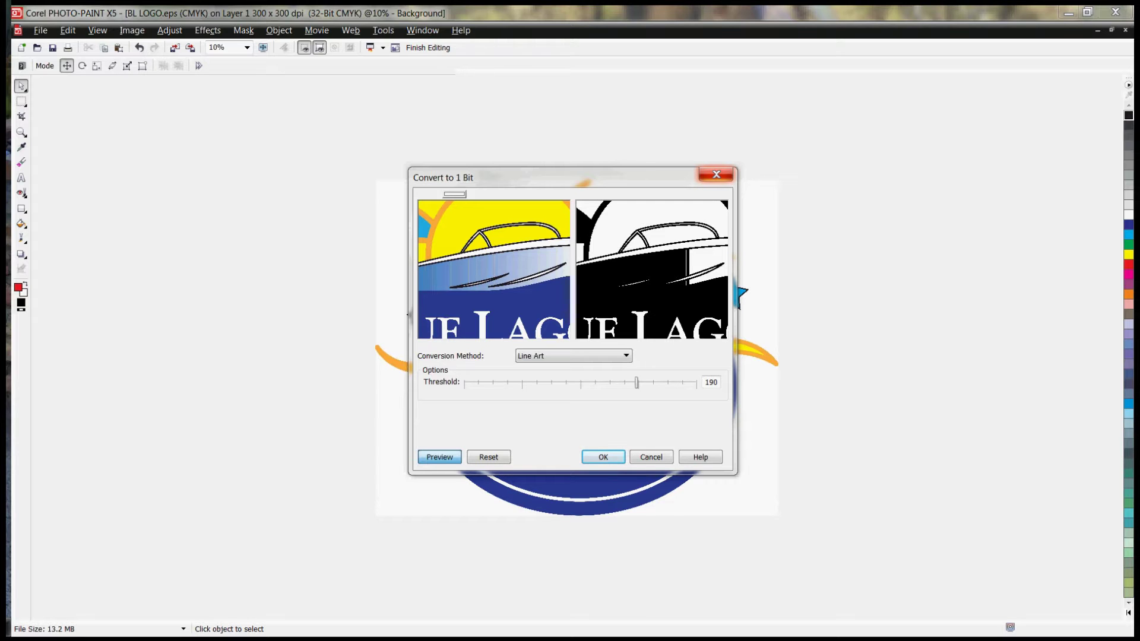
left_click(717, 174)
Step: Try painting white over the boat hull's gradient with the Paint tool at nib size 30, and undo the stroke
scroll(591, 245, "up", 1)
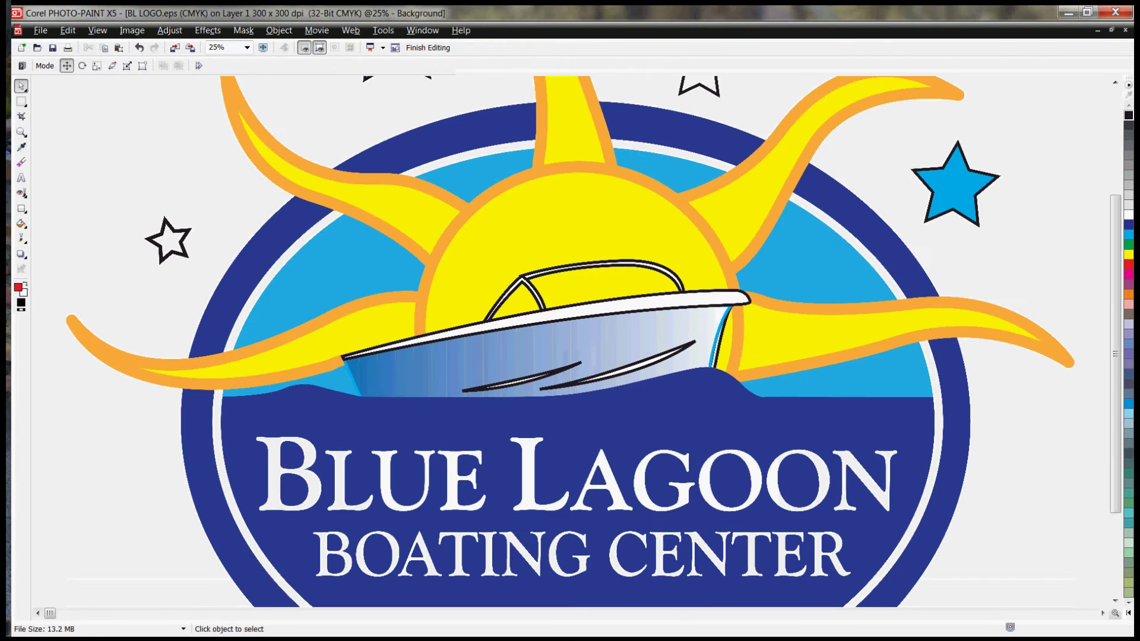
scroll(594, 410, "up", 1)
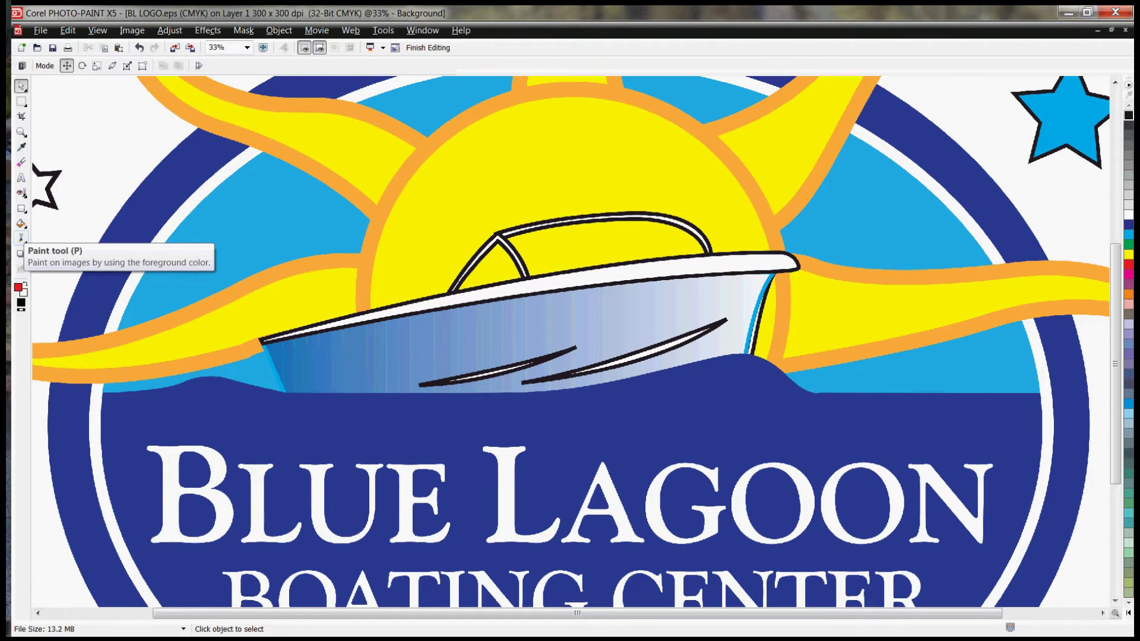
left_click(21, 238)
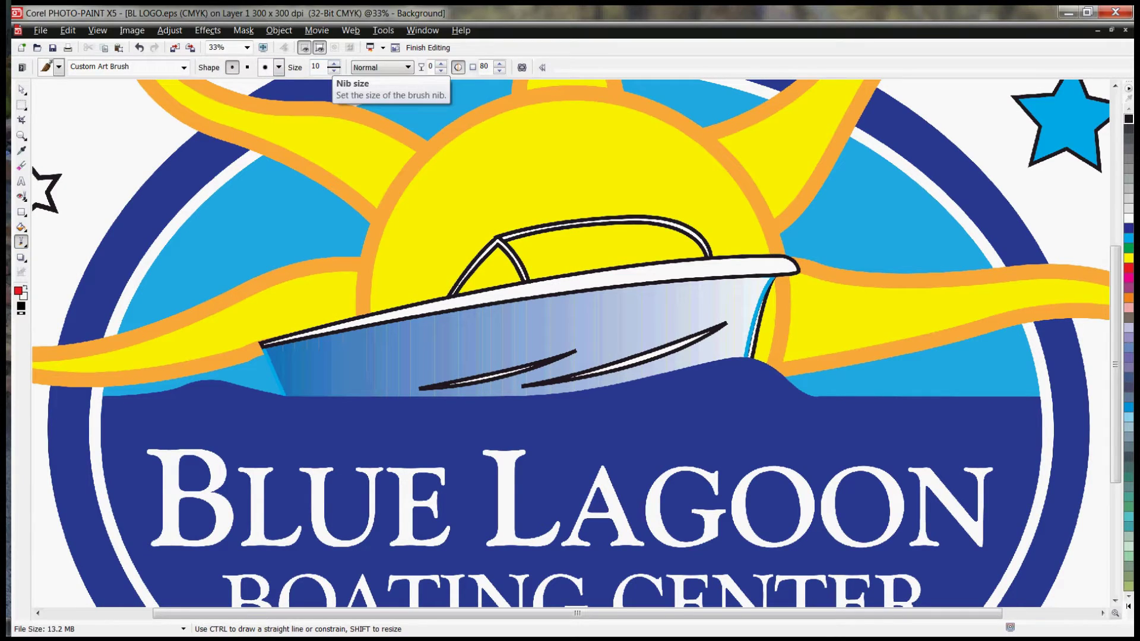
left_click(333, 67)
type("30")
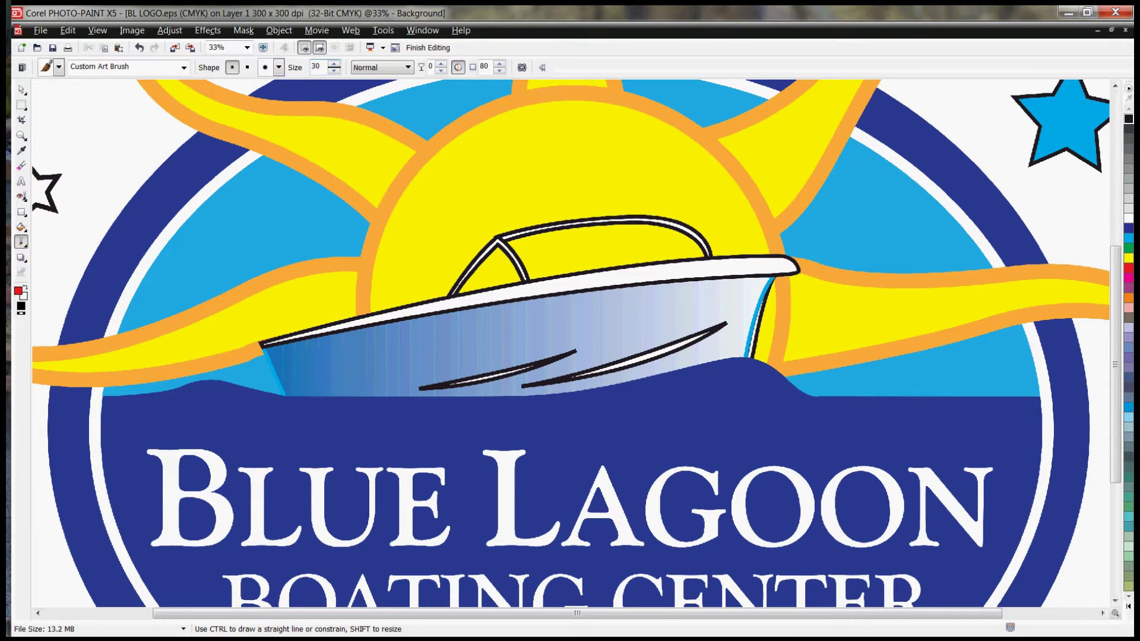
key("Return")
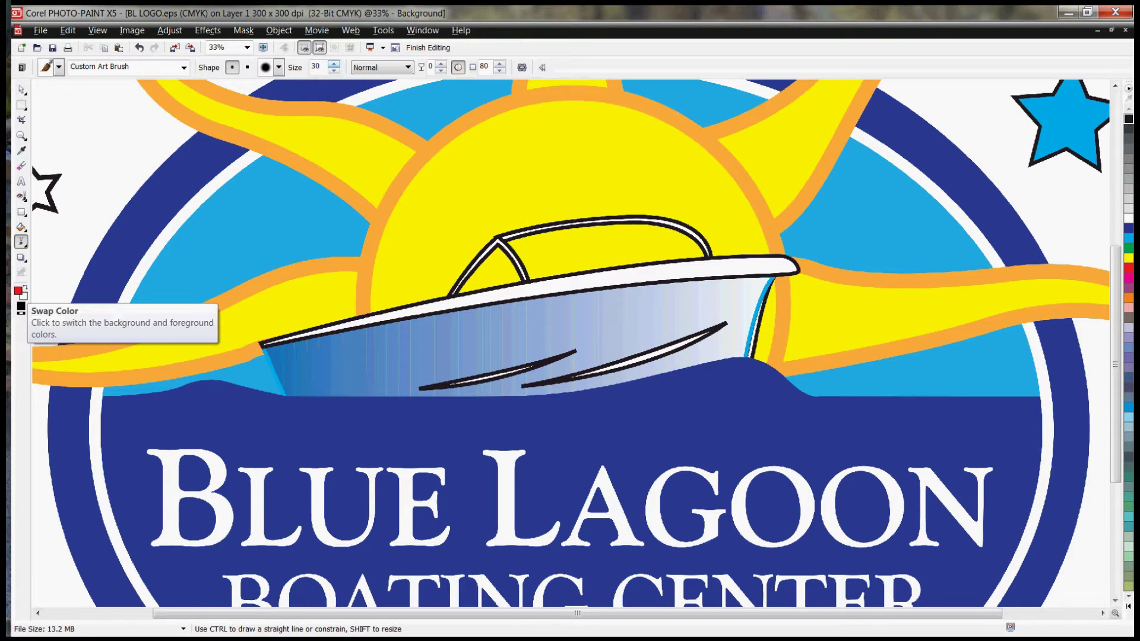
left_click(25, 288)
left_click_drag(440, 341, 401, 345)
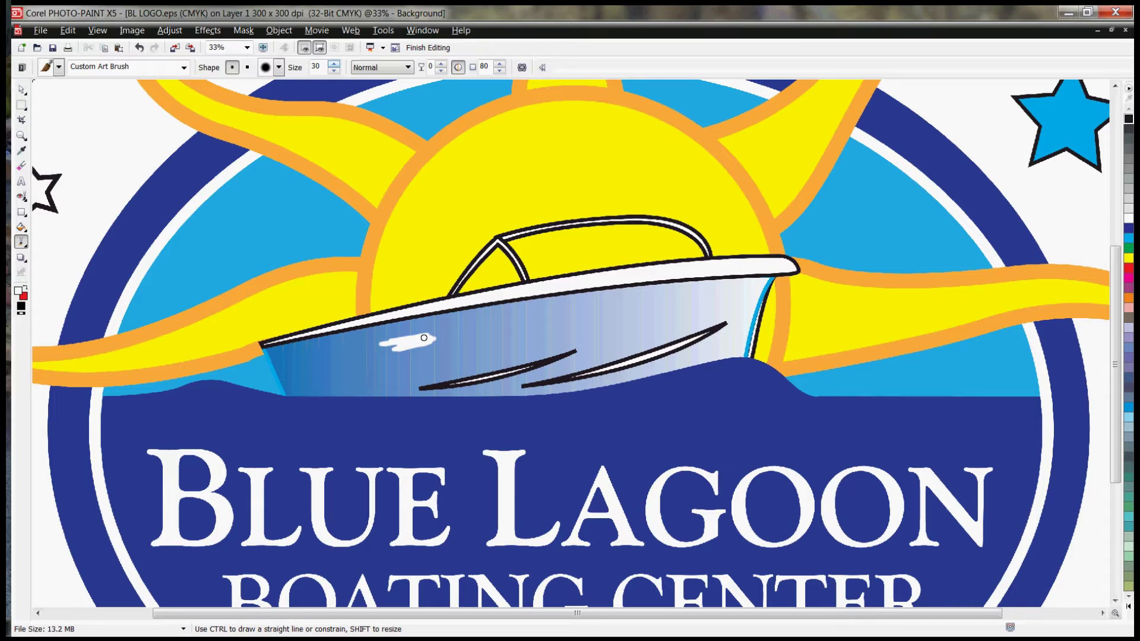
key("ctrl+z")
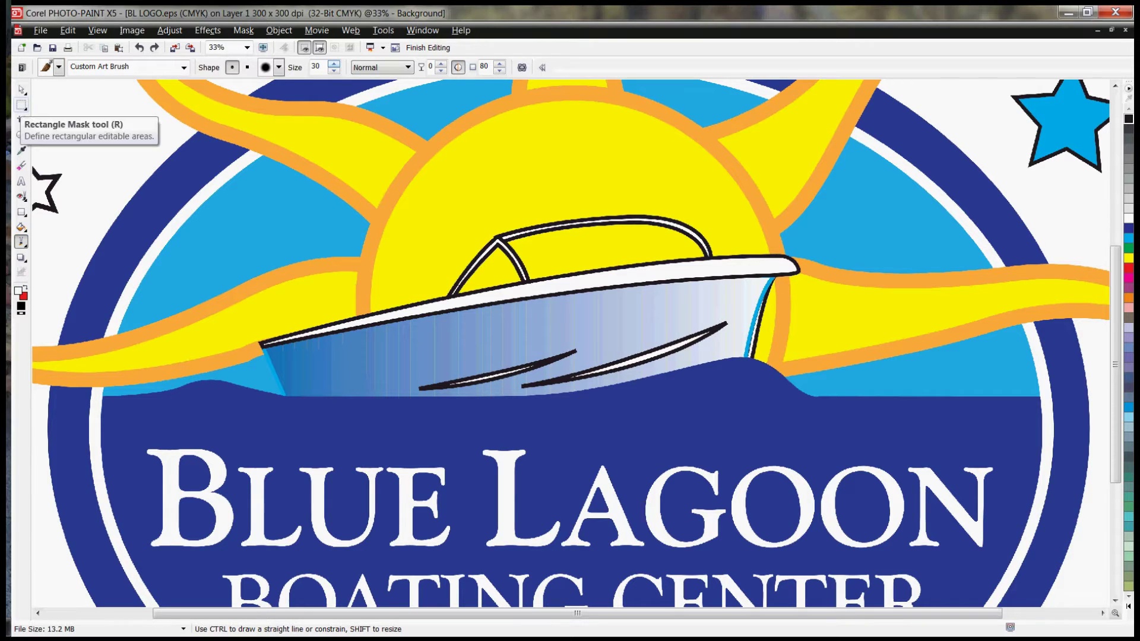
Step: Mask a narrow gradient strip in the left part of the hull with the Magic Wand Mask and try clearing it
left_click(21, 106)
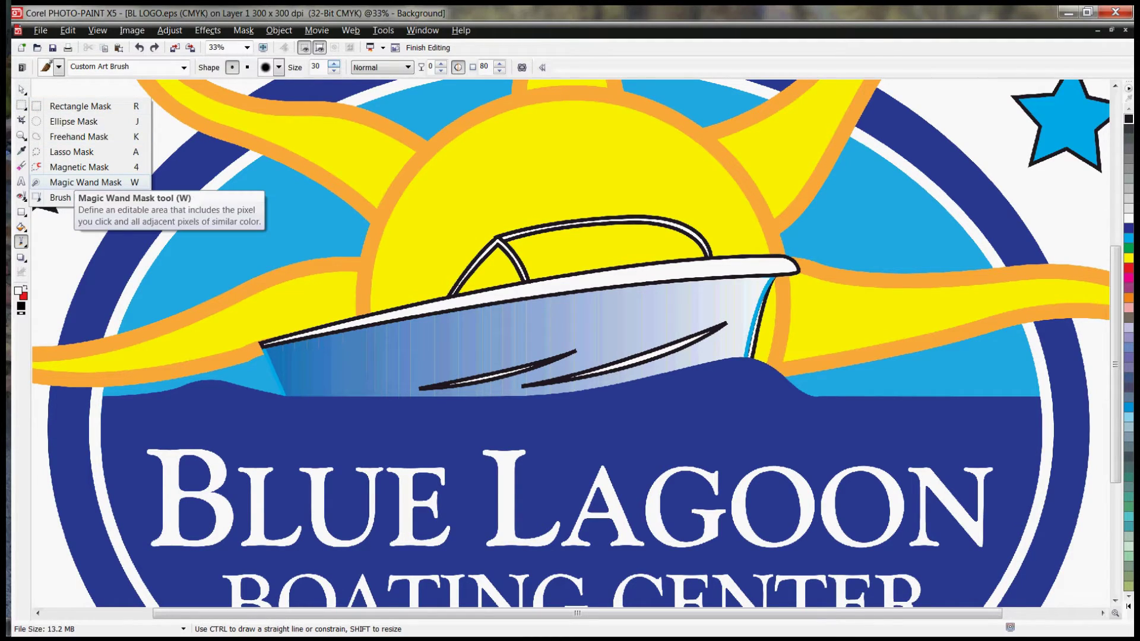
left_click(83, 182)
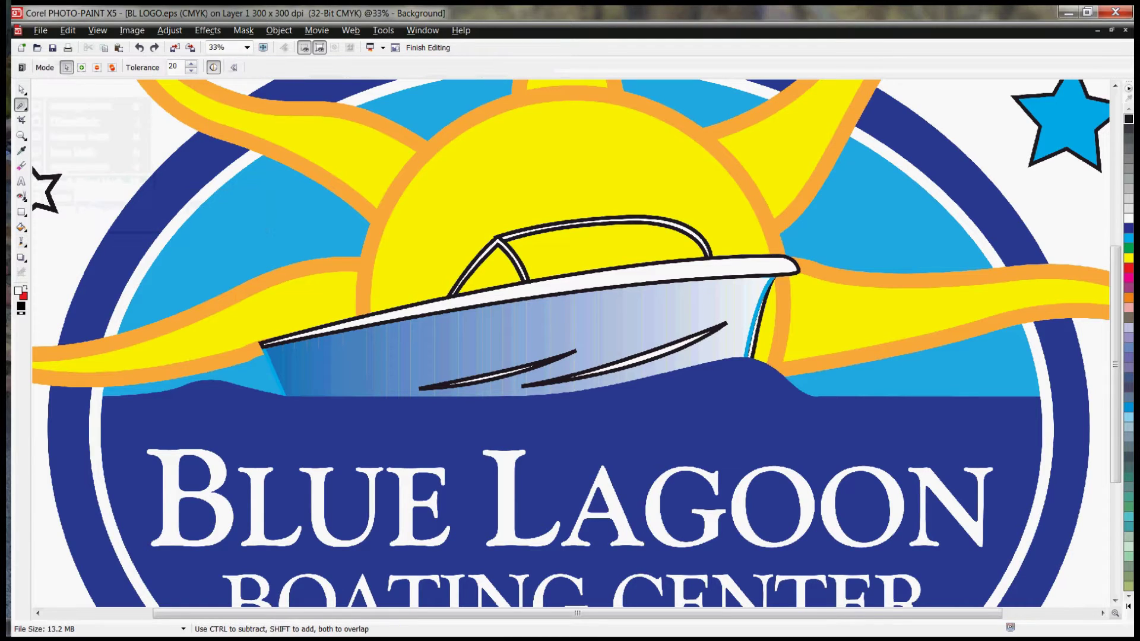
left_click(403, 359)
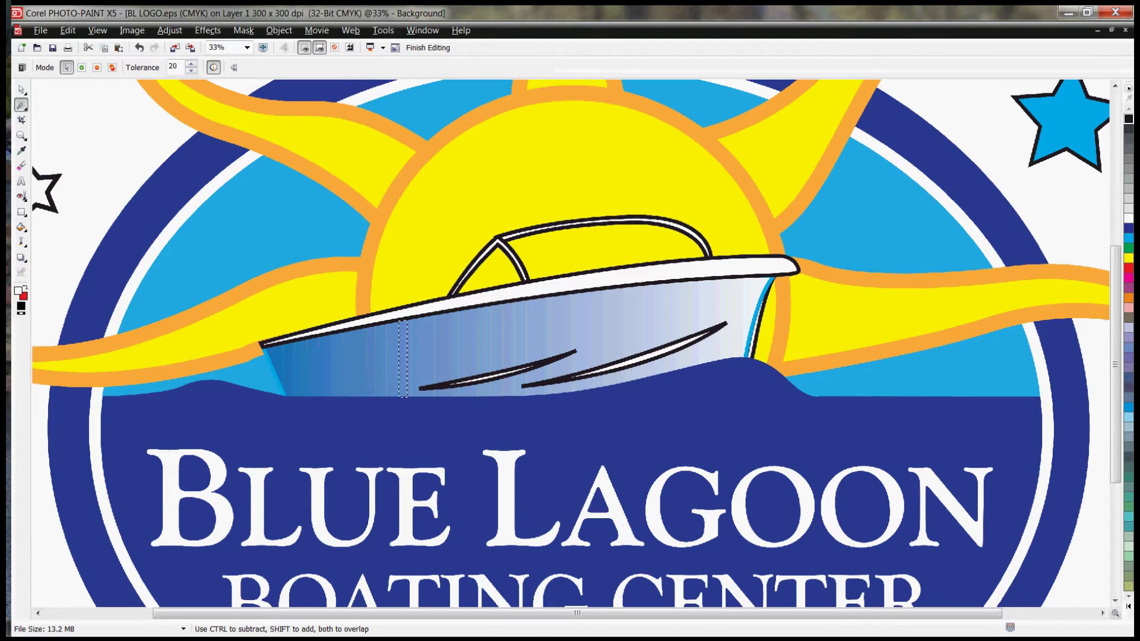
key("Delete")
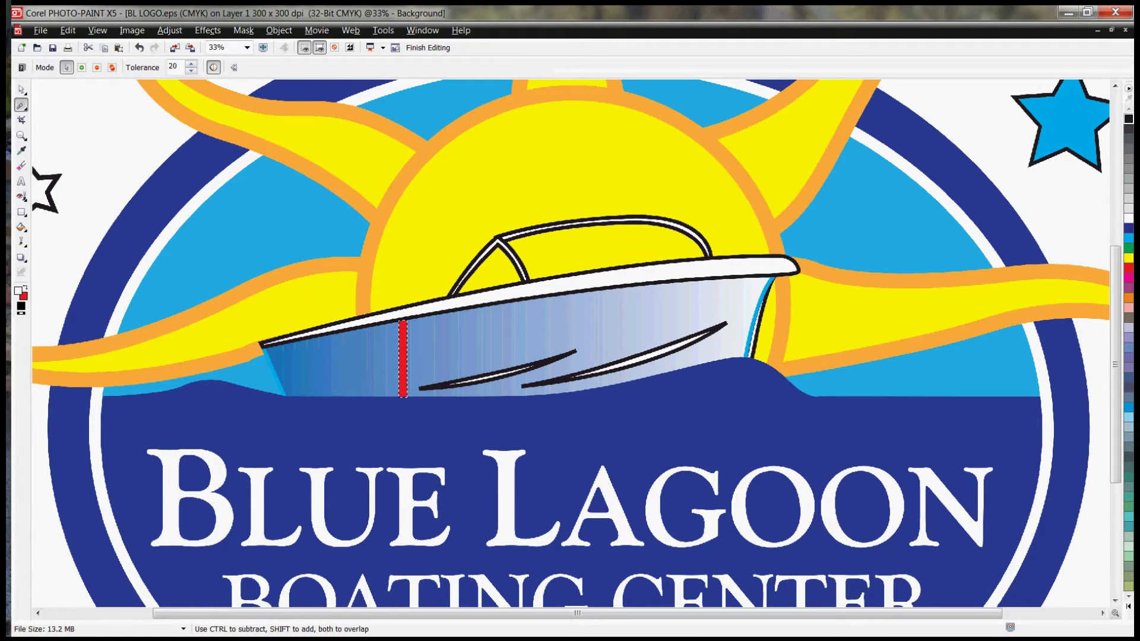
key("ctrl+z")
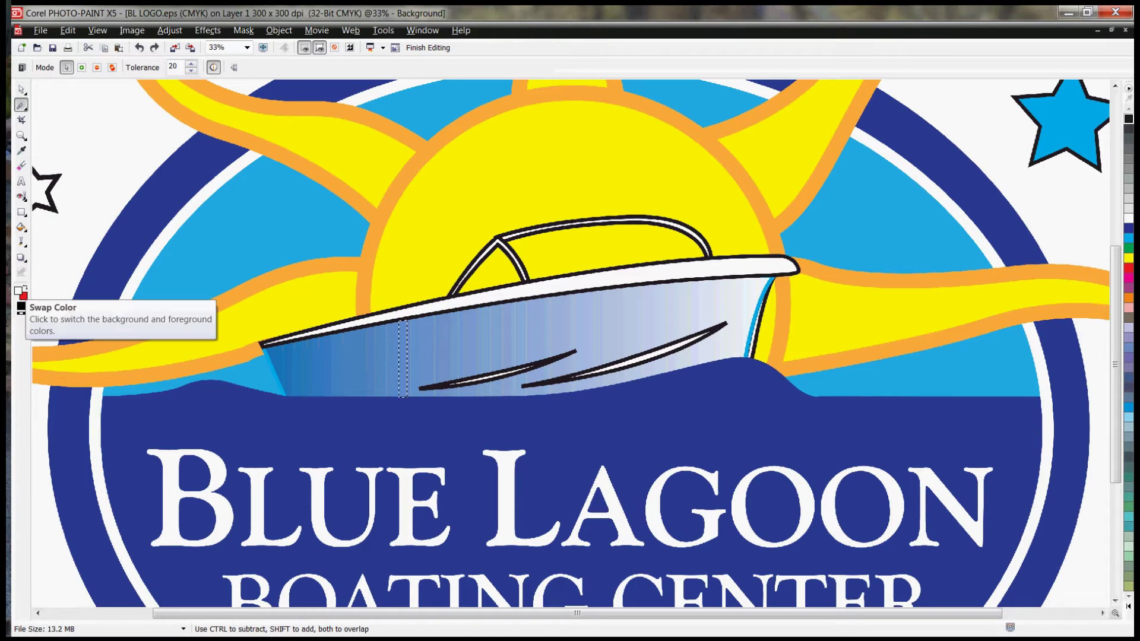
Step: Swap the foreground and background colors and clear the gradient strips at the hull's left end to white
left_click(25, 288)
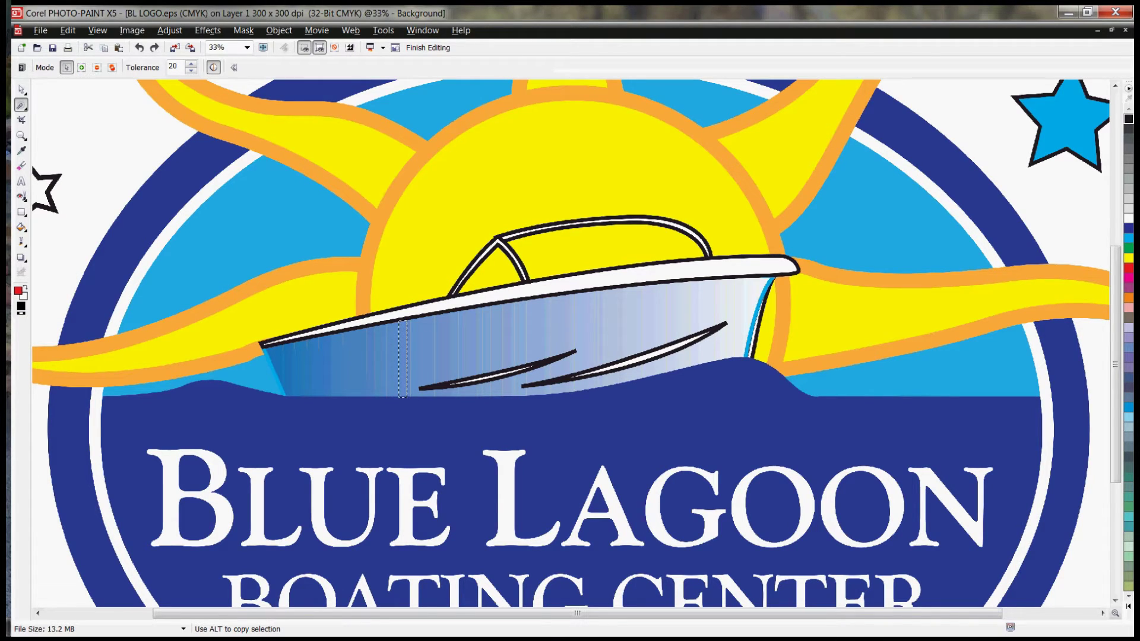
key("Delete")
left_click(389, 359)
key("Delete")
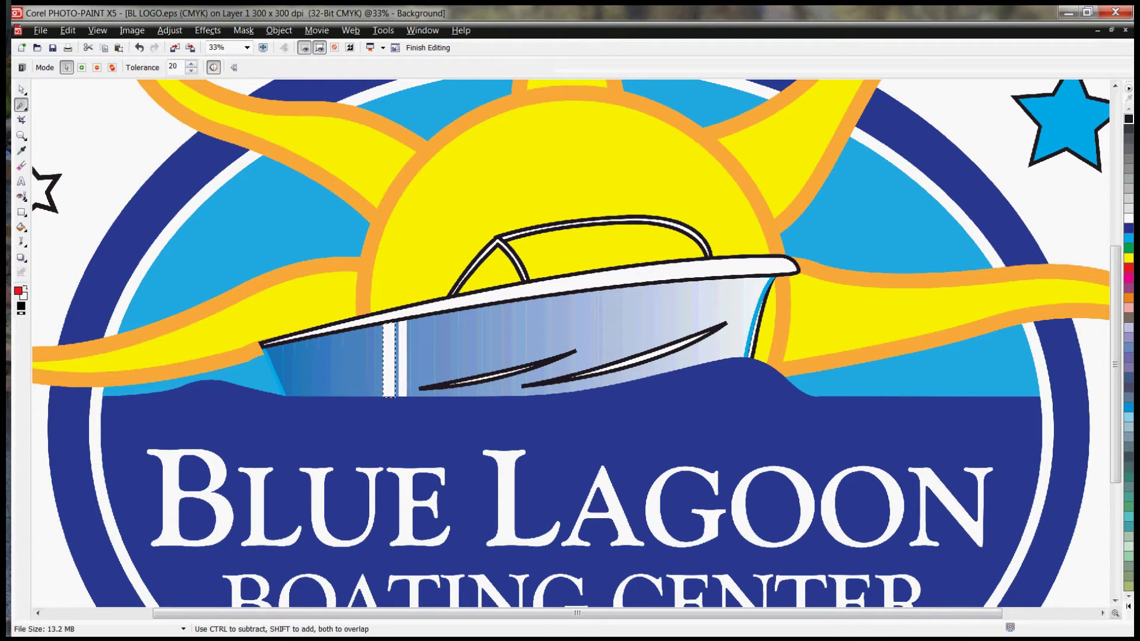
left_click(327, 365)
key("Delete")
key("ctrl+z")
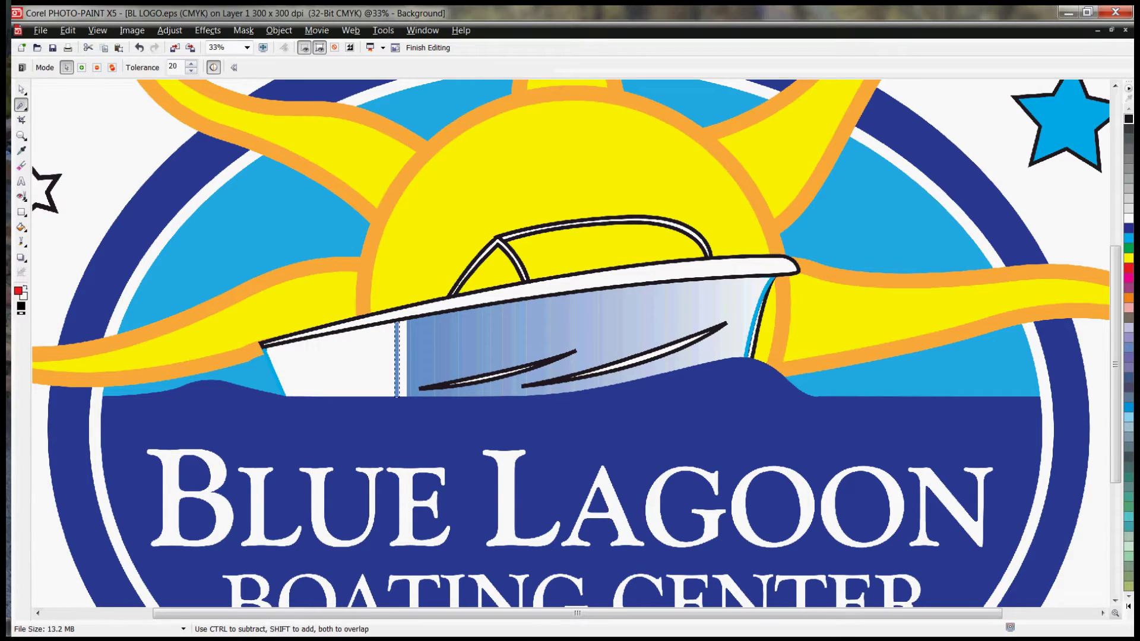
key("Delete")
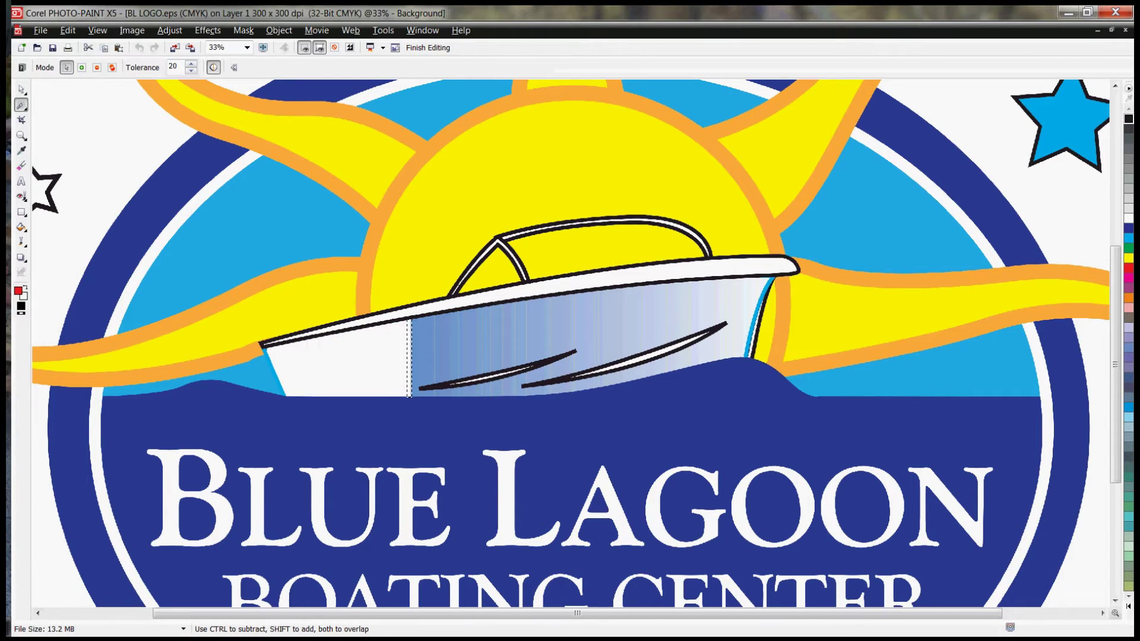
Step: Mask and clear the hull's remaining gradient strips to white one by one, working from the cleared left end toward the right end
left_click(417, 357)
key("Delete")
left_click(429, 351)
key("Delete")
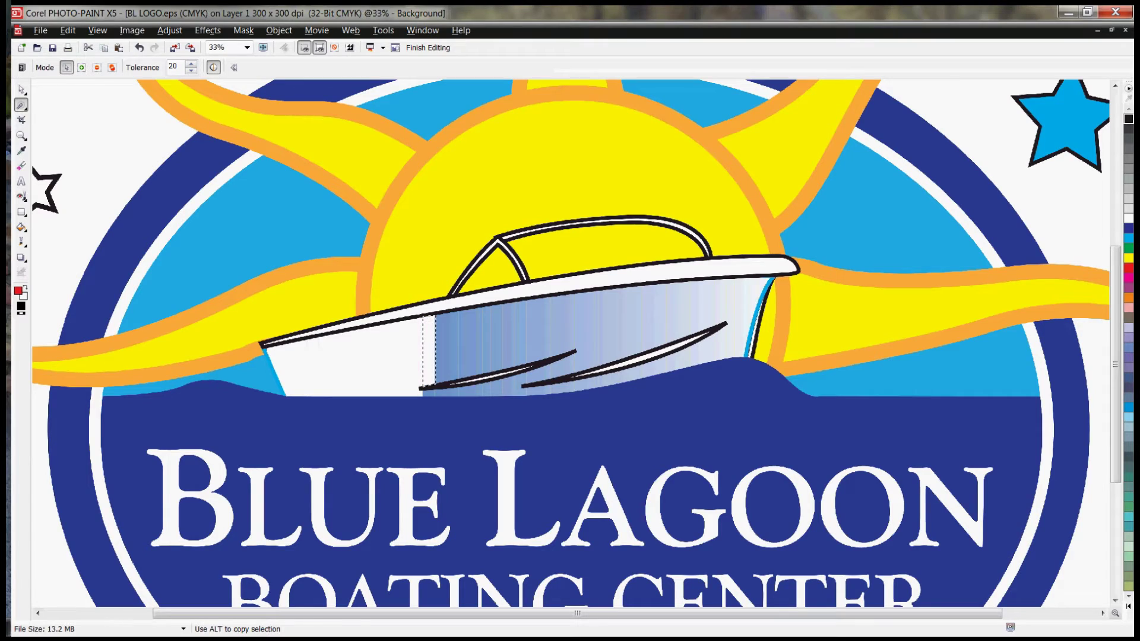
left_click(442, 351)
key("Delete")
left_click(453, 351)
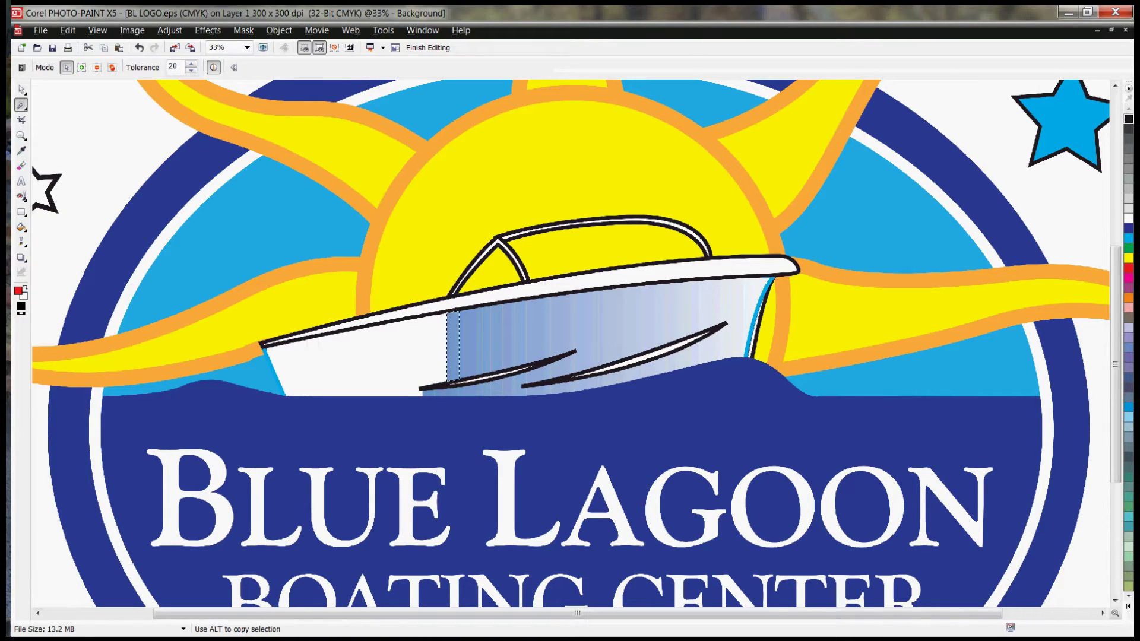
key("Delete")
left_click(461, 351)
key("Delete")
left_click(470, 341)
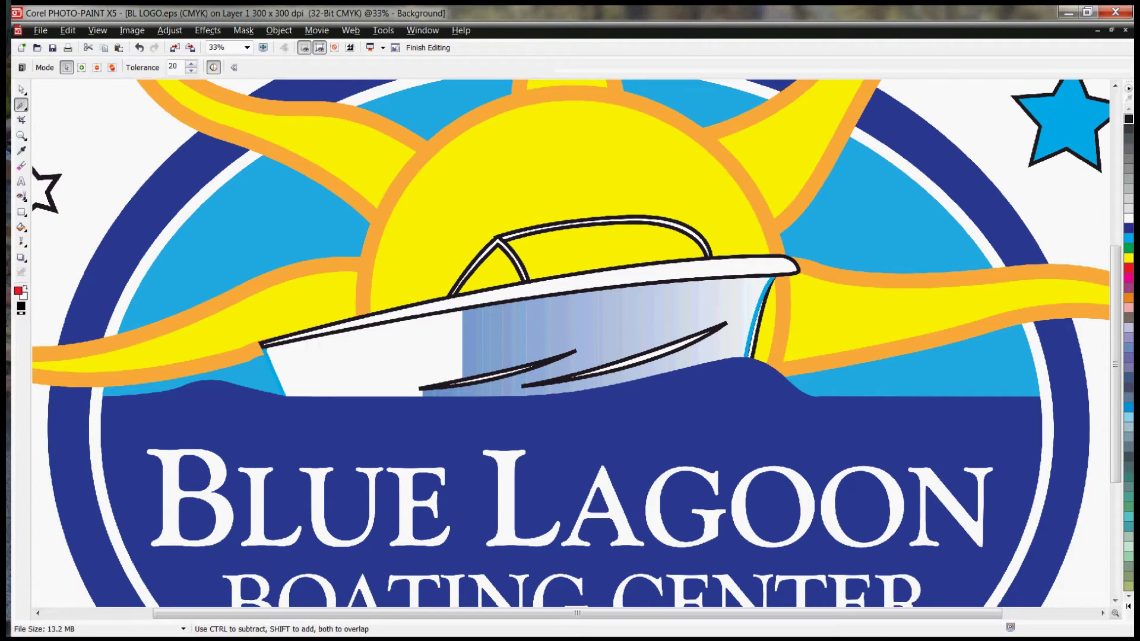
key("Delete")
left_click(481, 341)
key("Delete")
left_click(493, 356)
key("Delete")
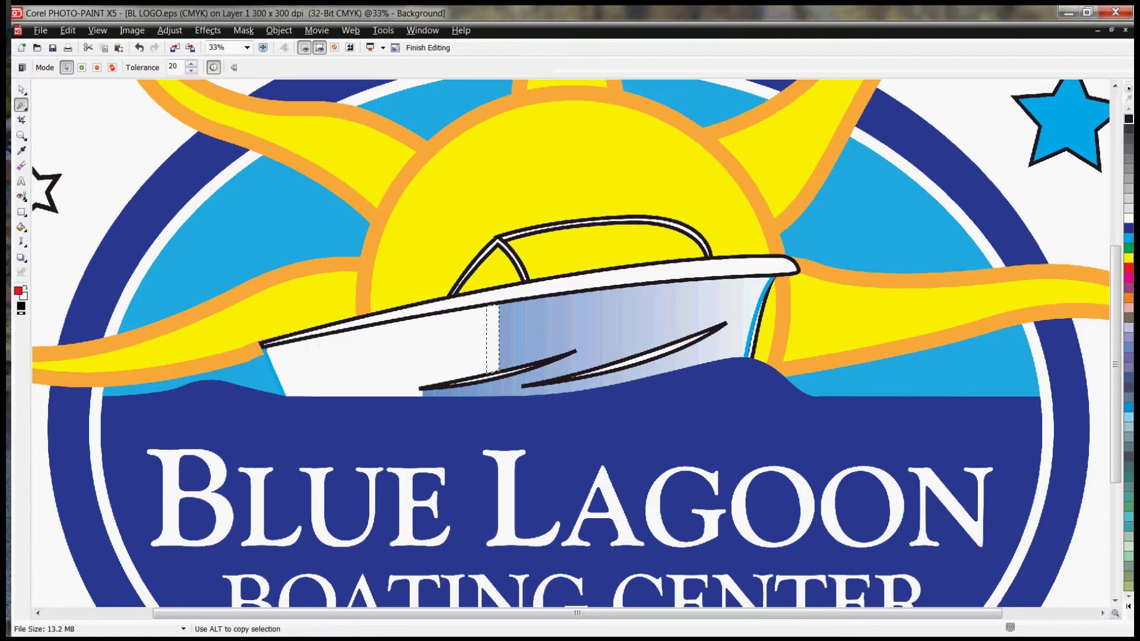
left_click(505, 356)
key("Delete")
left_click(519, 356)
key("Delete")
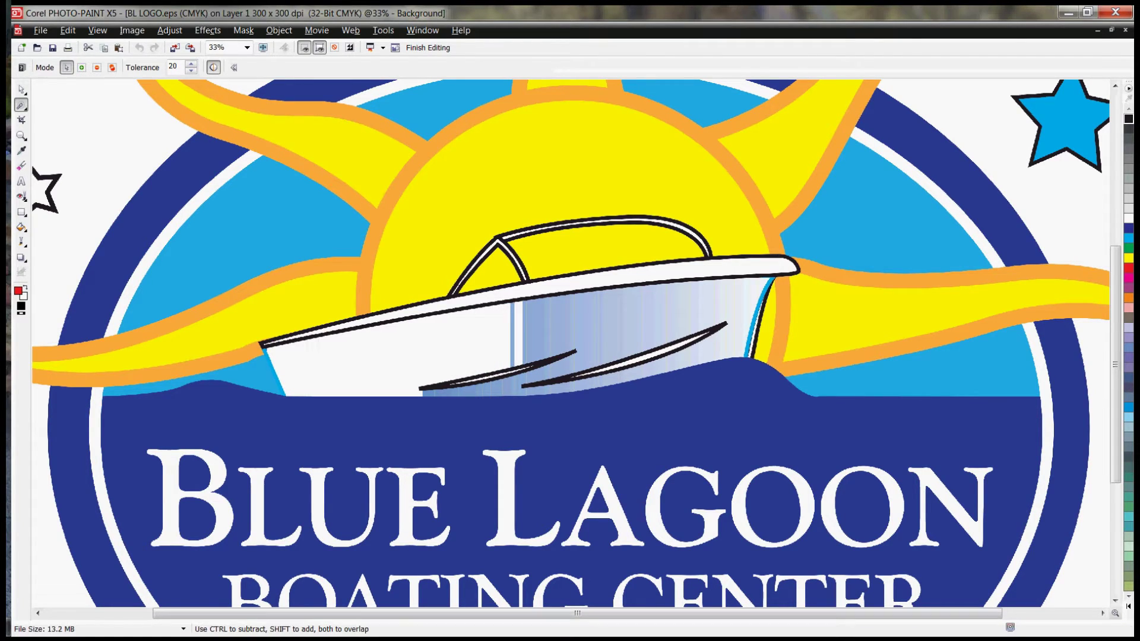
left_click(525, 335)
key("Delete")
left_click(512, 335)
key("Delete")
left_click(533, 332)
left_click_drag(535, 356, 558, 356)
key("Delete")
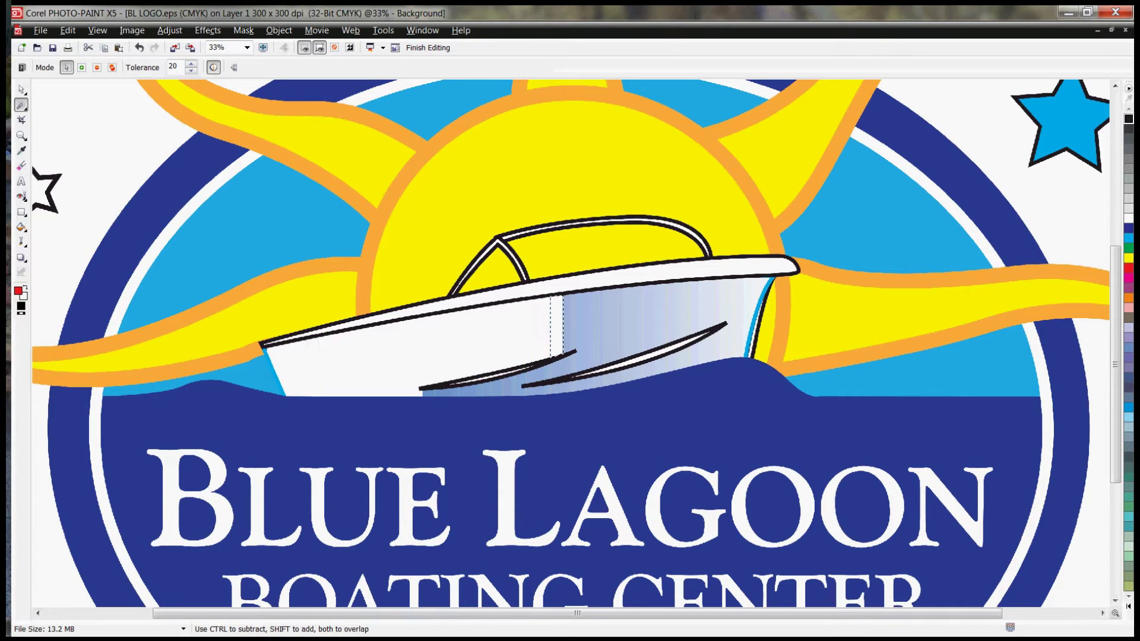
left_click(569, 327)
key("Delete")
left_click(576, 326)
key("Delete")
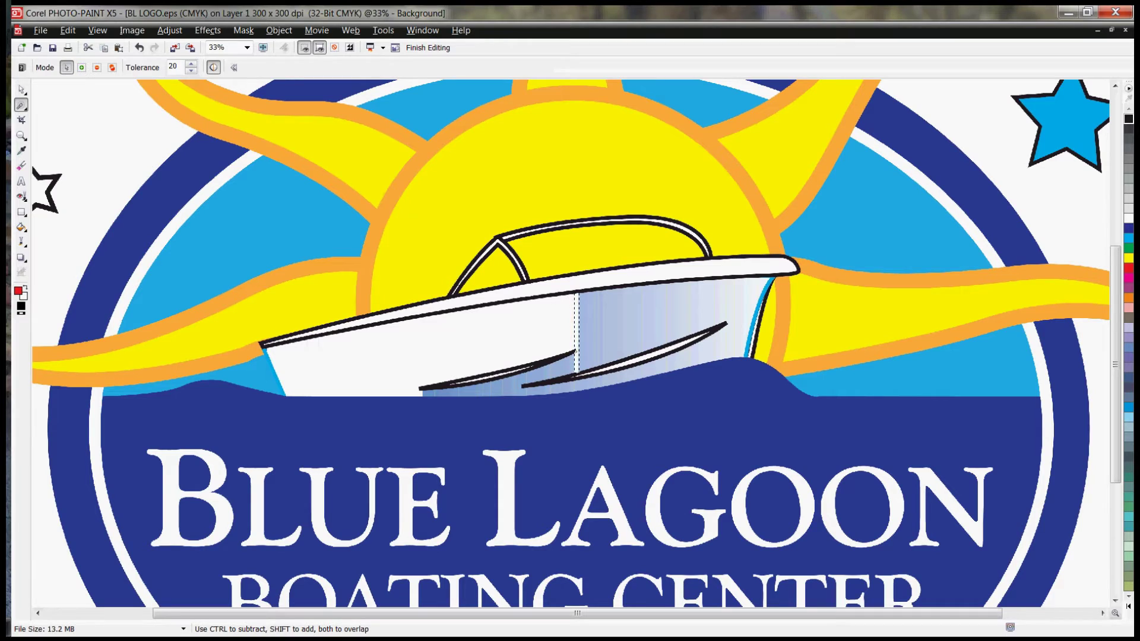
left_click(585, 327)
key("Delete")
left_click(597, 327)
key("Delete")
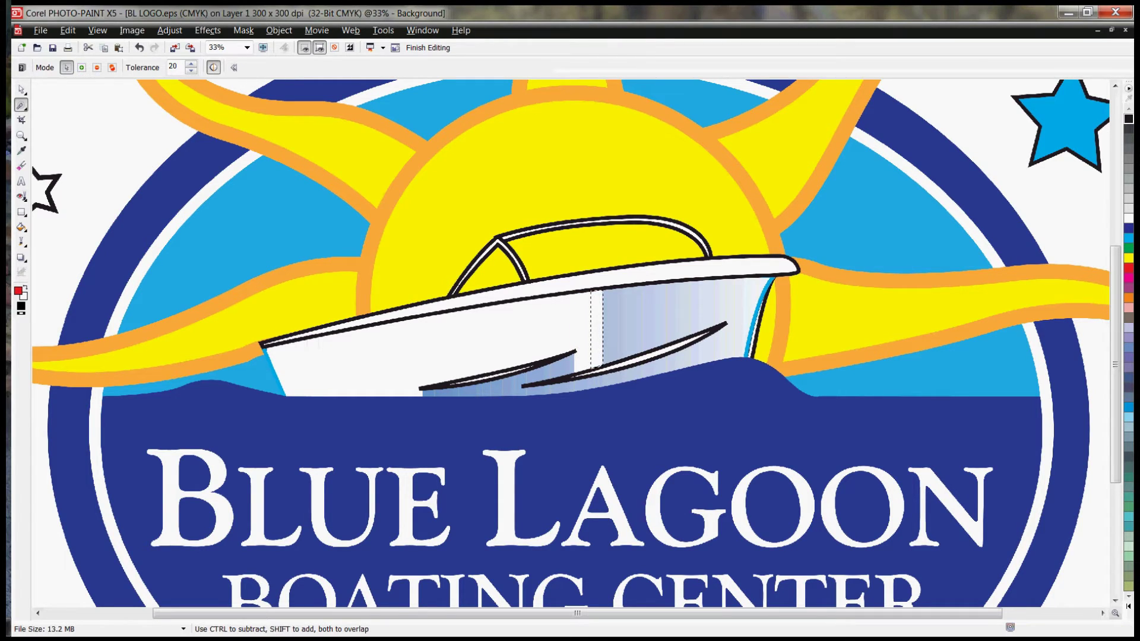
left_click(609, 327)
key("Delete")
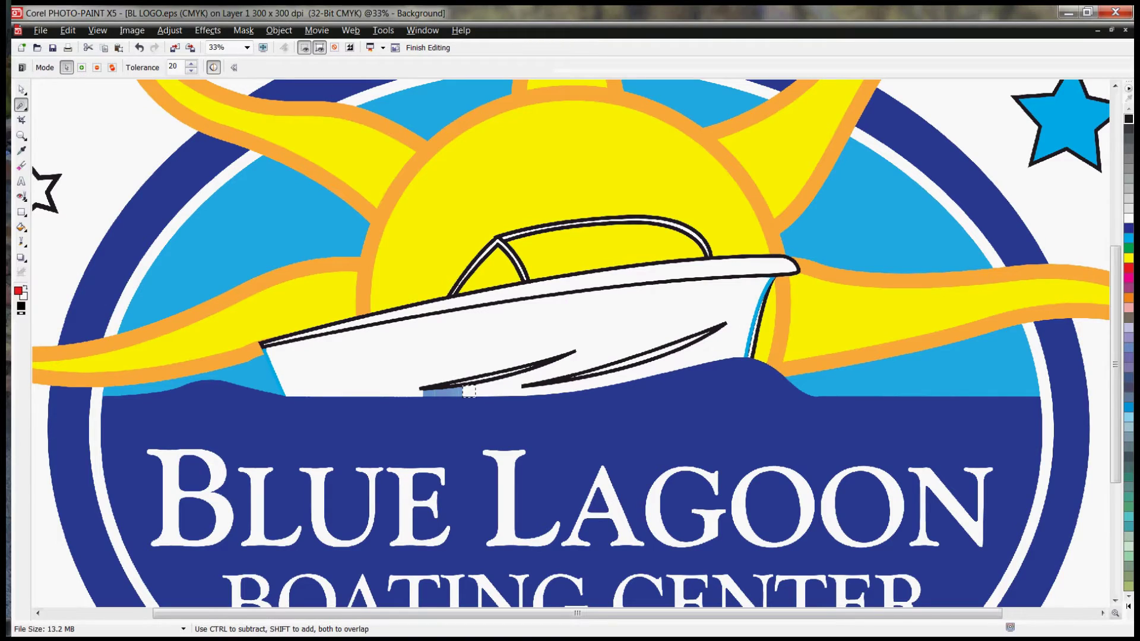
Step: Clear the leftover gradient pieces beneath the hull's left accent line, just above the water, to white
left_click(453, 392)
key("Delete")
left_click(461, 393)
key("Delete")
left_click(441, 393)
key("Delete")
left_click(428, 393)
left_click(427, 393)
Step: Switch to the Rectangle Mask tool and remove the current mask from the image
left_click(21, 105)
left_click(80, 106)
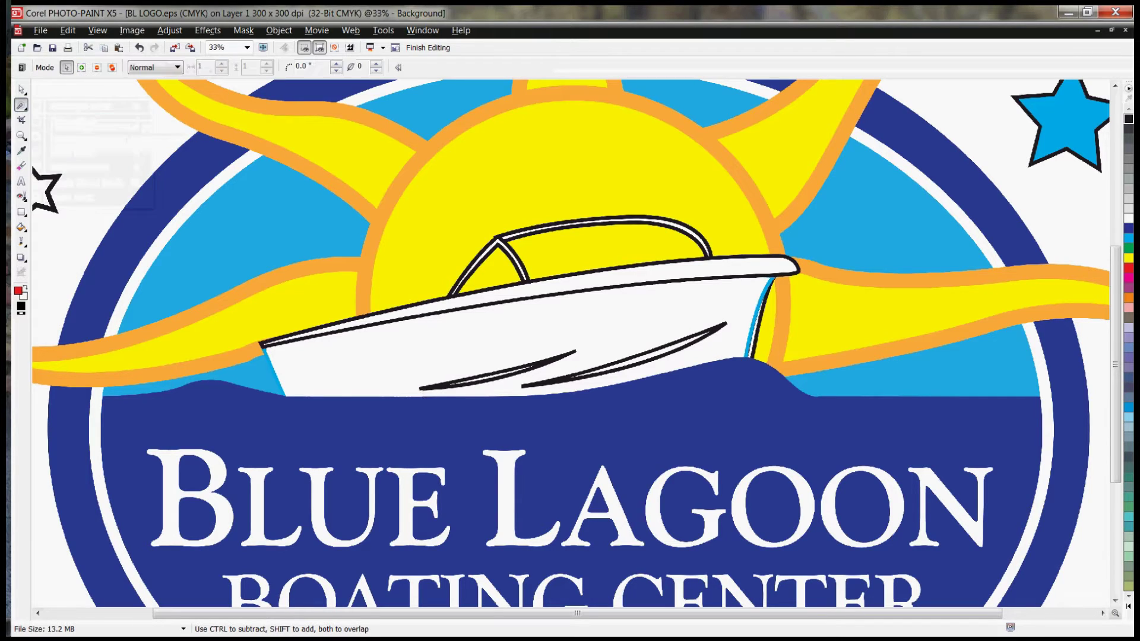
key("ctrl+r")
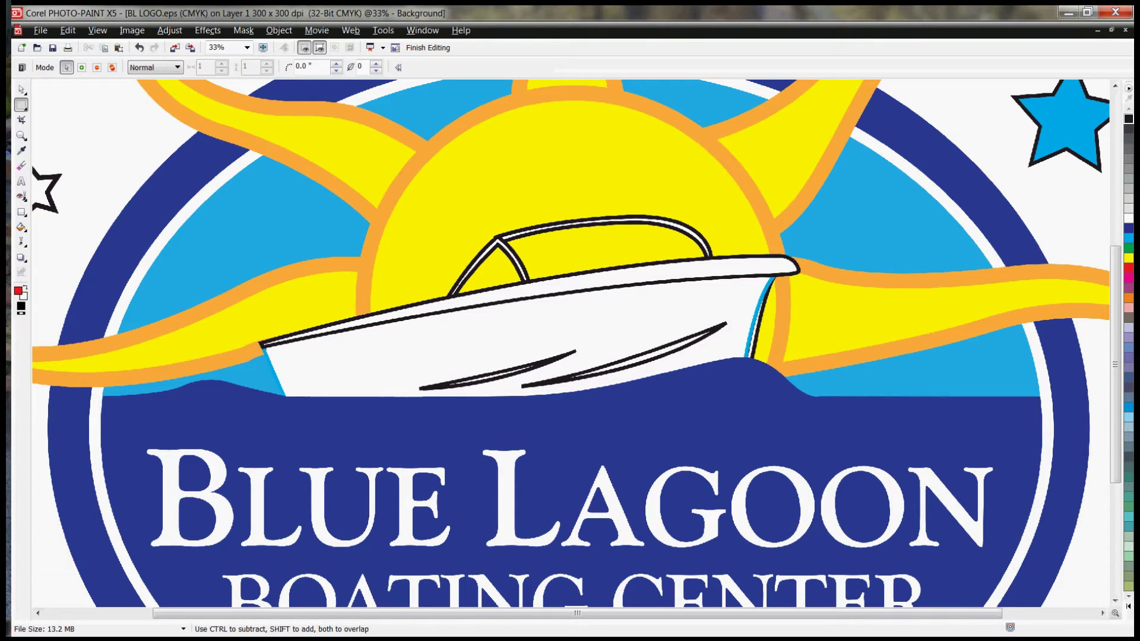
Step: Start a 1-bit black-and-white conversion with the Line Art method and show the whole logo in its preview
scroll(571, 344, "down", 1)
key("F3")
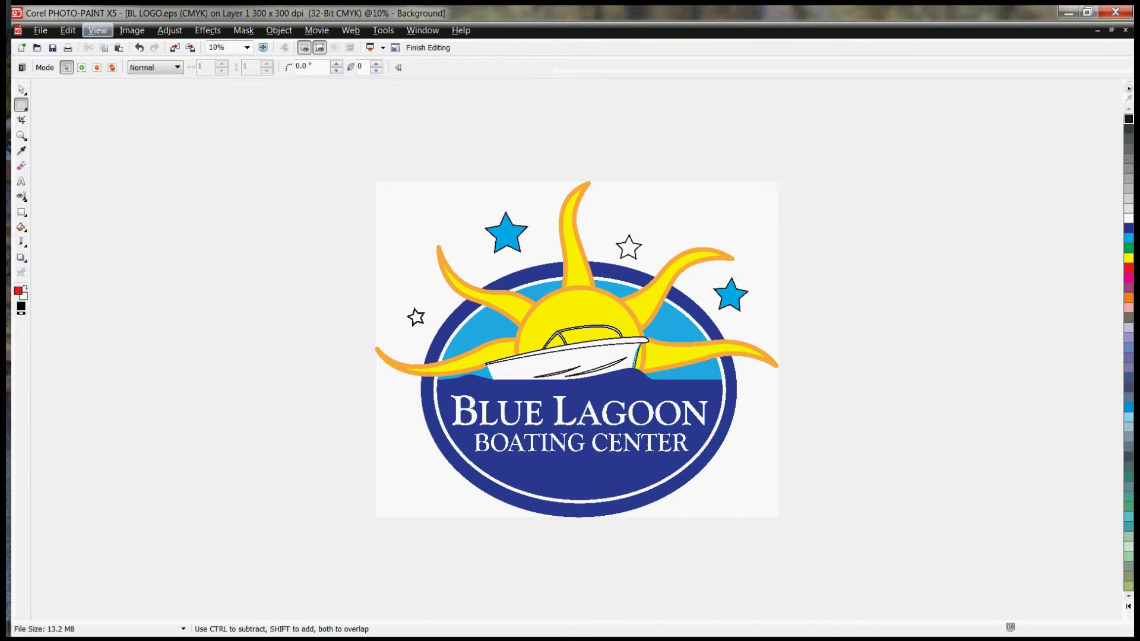
left_click(132, 30)
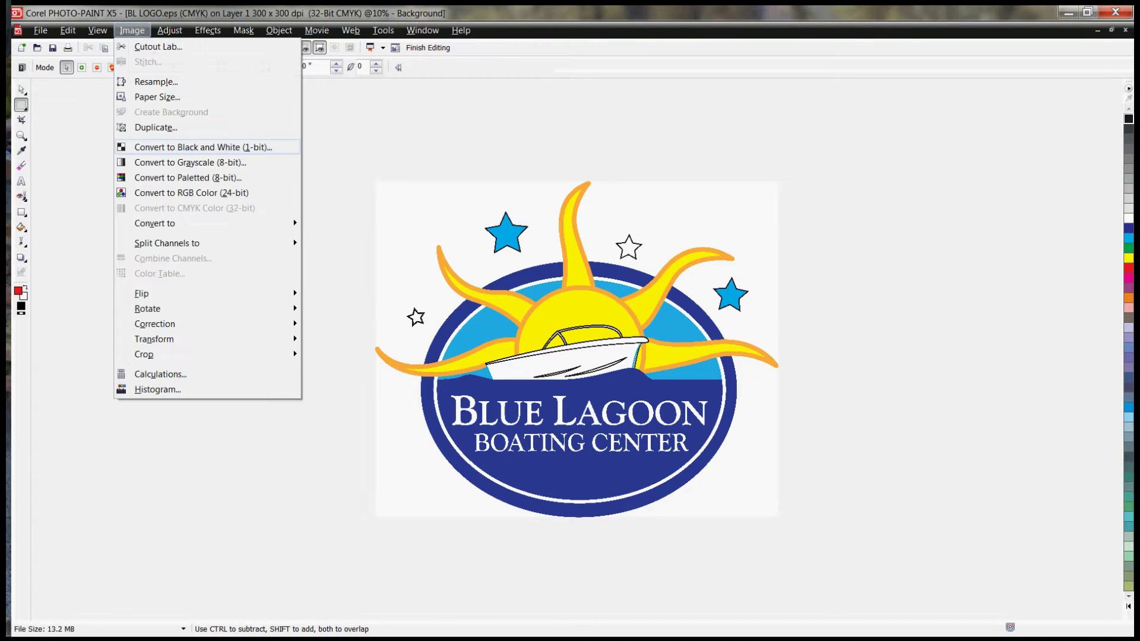
left_click(203, 146)
left_click(626, 355)
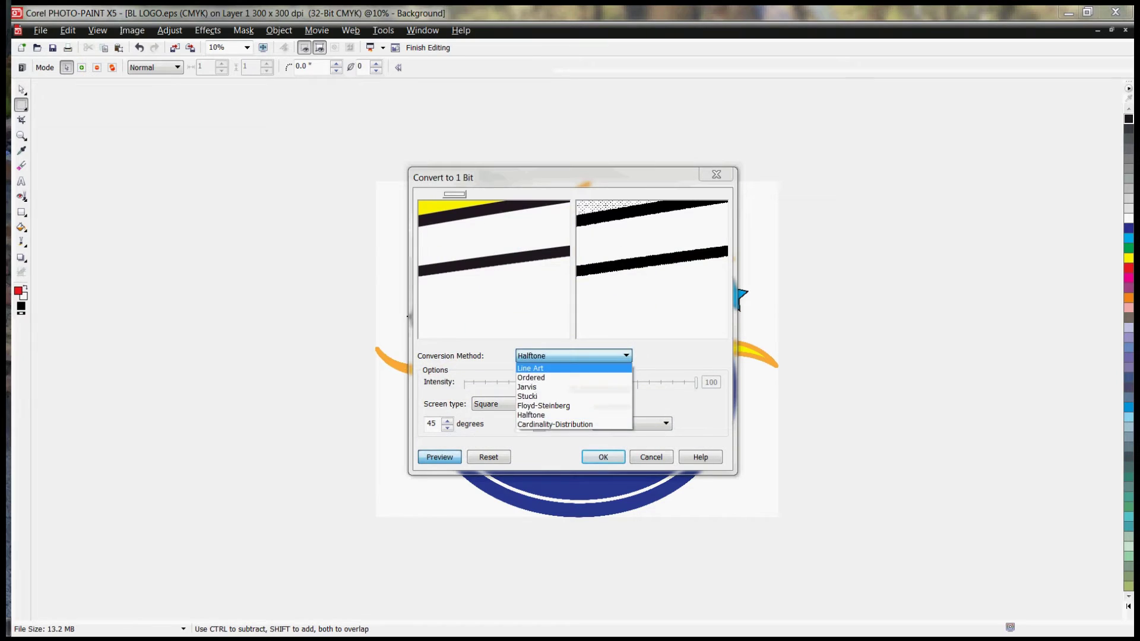
left_click(573, 369)
left_click(494, 258)
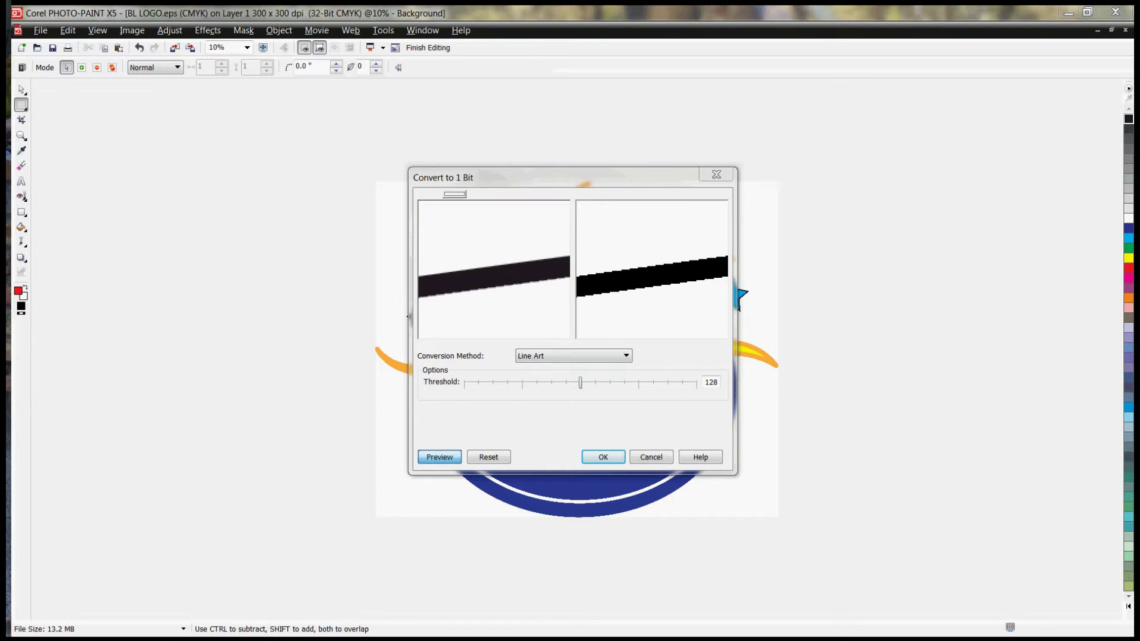
right_click(495, 269)
right_click(494, 269)
right_click(494, 269)
right_click(494, 269)
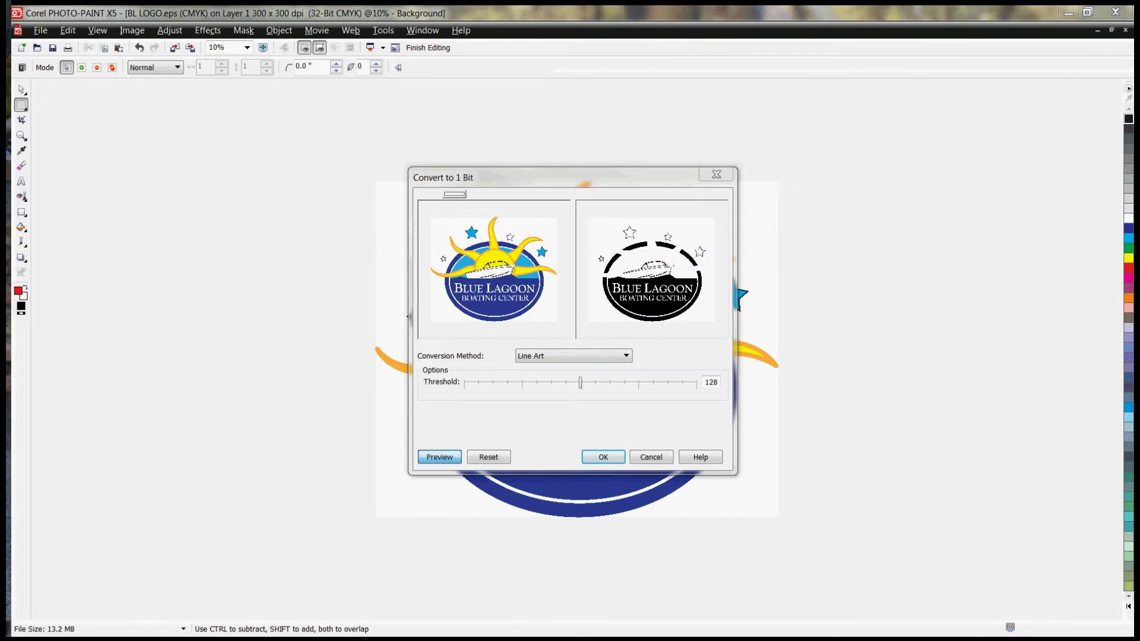
Step: Set the Line Art conversion's threshold to 183
left_click(610, 382)
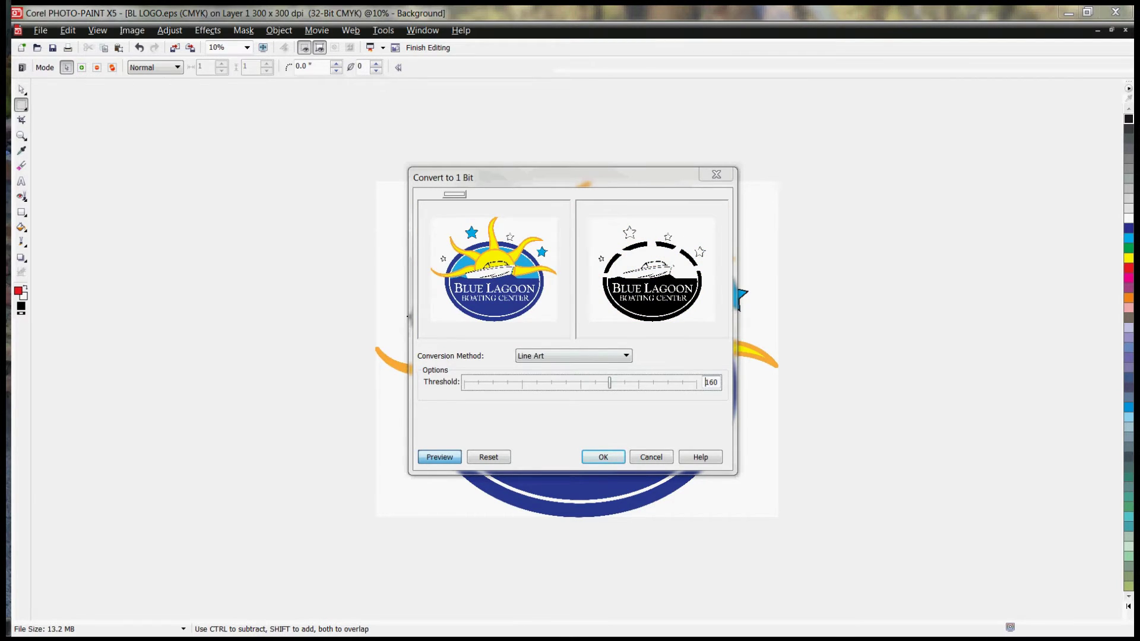
left_click(618, 382)
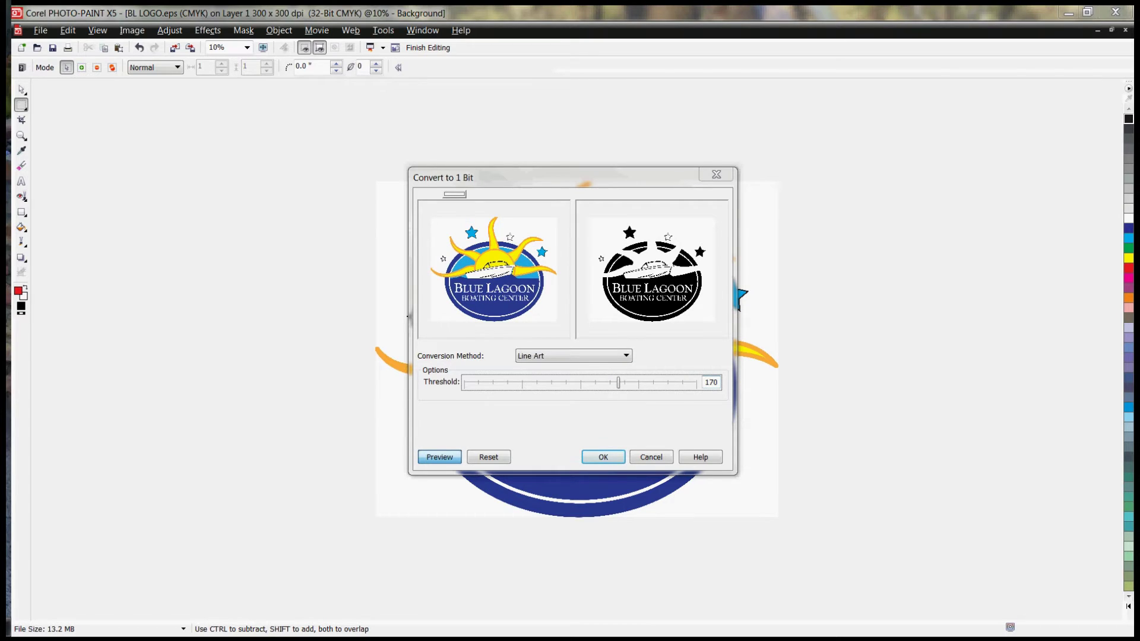
key("Right")
key("Right")
key("Right")
key("Right")
key("Right")
key("Right")
key("Right")
key("Right")
key("Right")
key("Right")
key("Right")
key("Right")
key("Right")
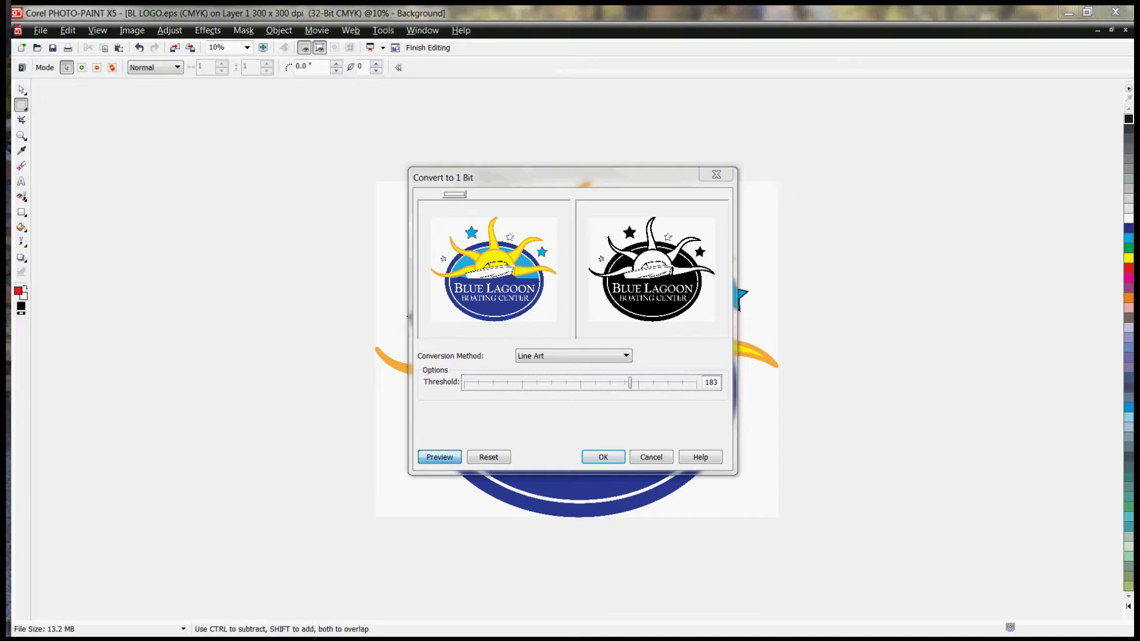
Step: Examine the line-art preview up close around the stars, sun rays, boat and lettering, then return to the whole logo
left_click(511, 252)
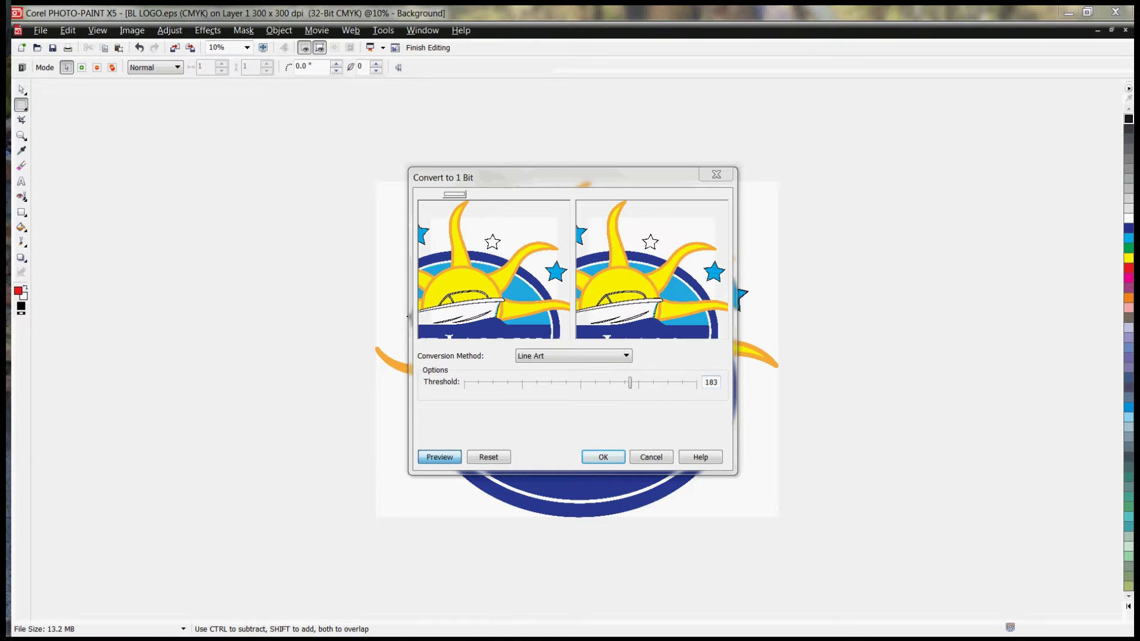
left_click(493, 240)
left_click_drag(490, 274, 522, 273)
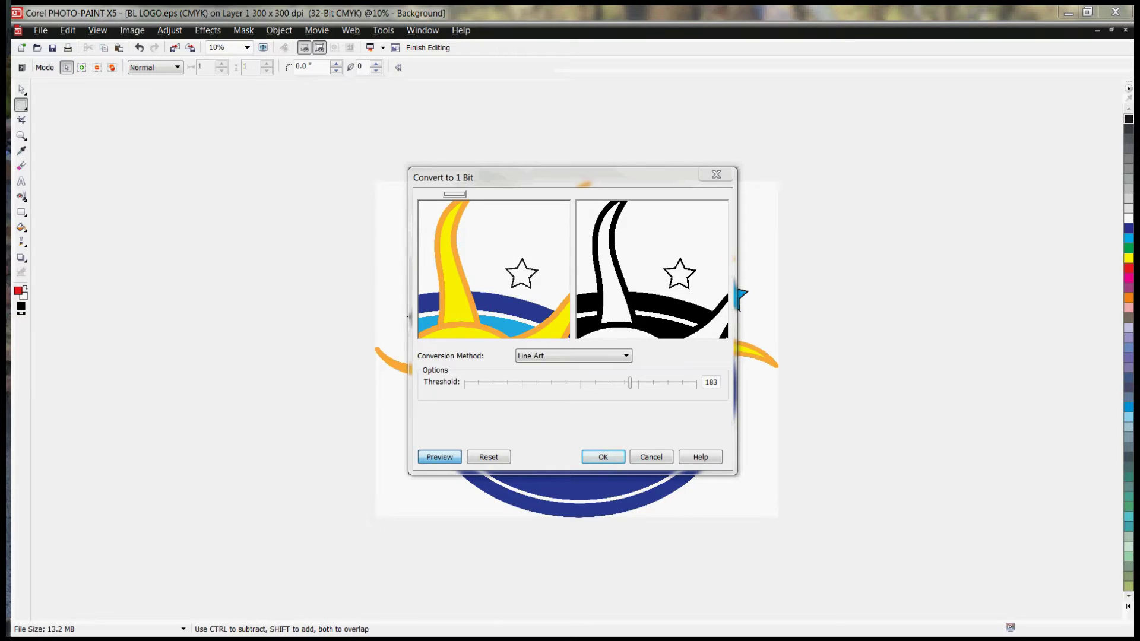
left_click_drag(457, 273, 524, 254)
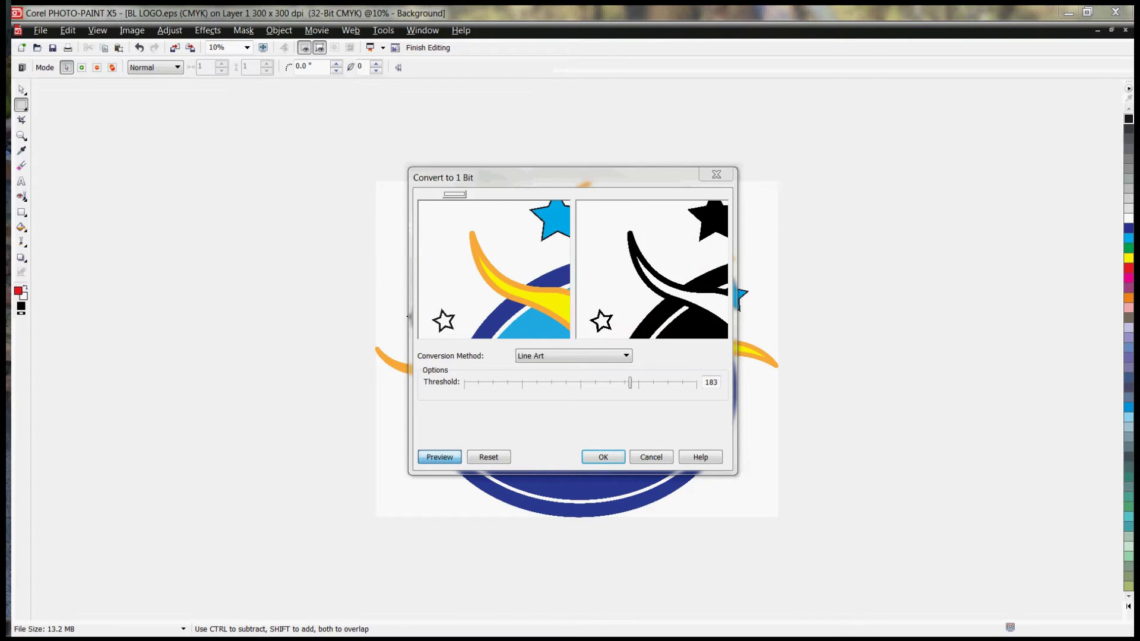
left_click_drag(481, 292, 476, 244)
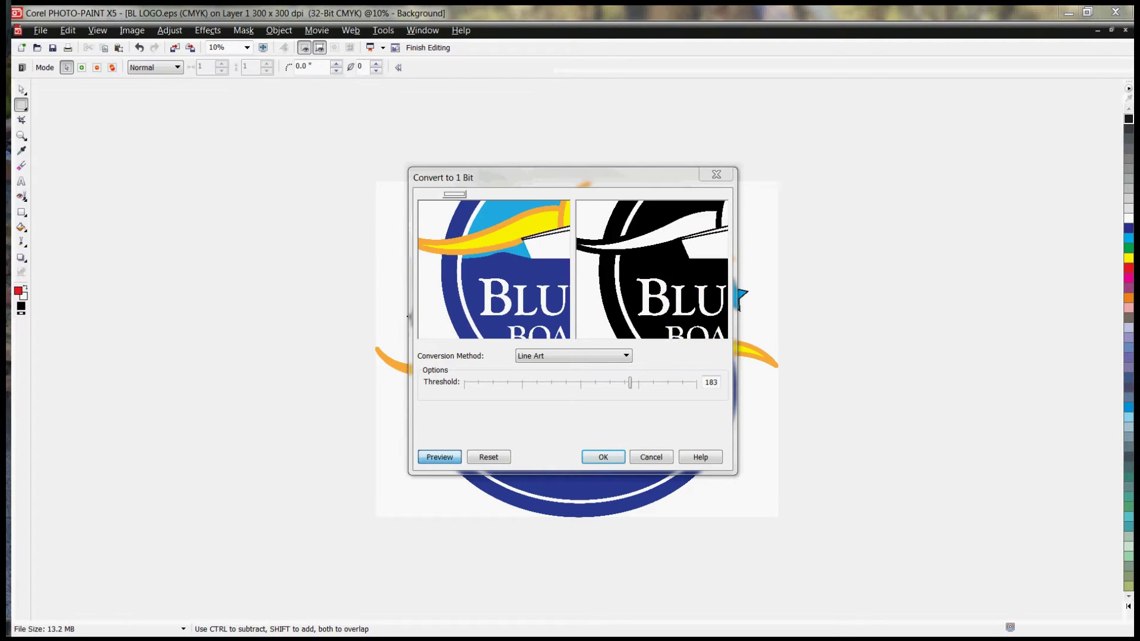
left_click_drag(520, 288, 467, 251)
right_click(494, 270)
right_click(494, 270)
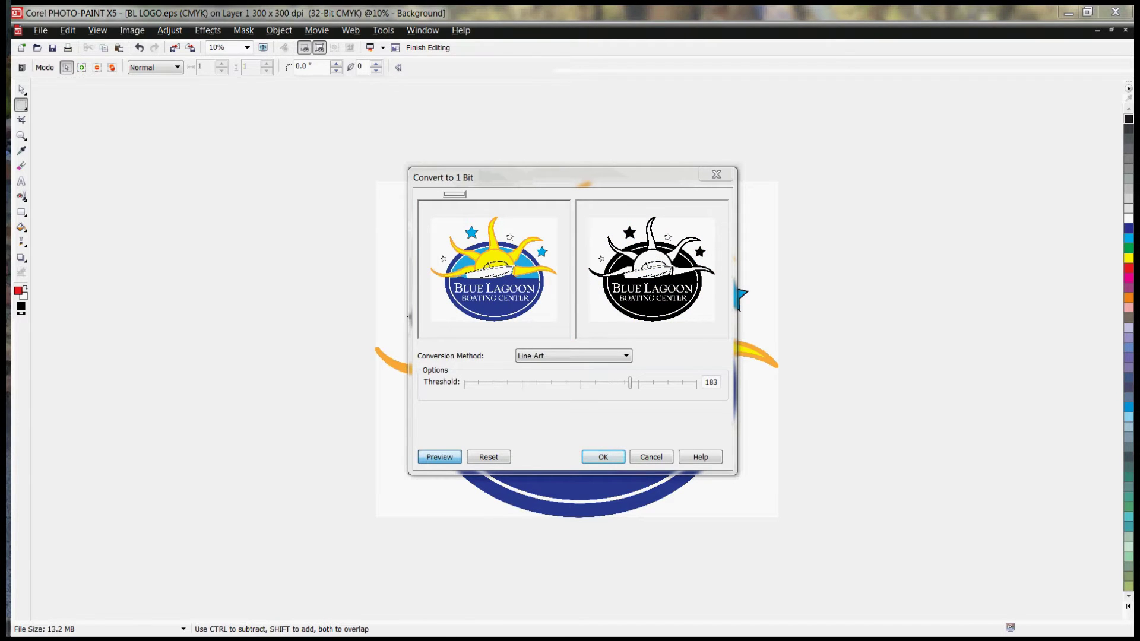
Step: Apply the 1-bit conversion, finish editing and save the changed bitmap back to the drawing
key("Return")
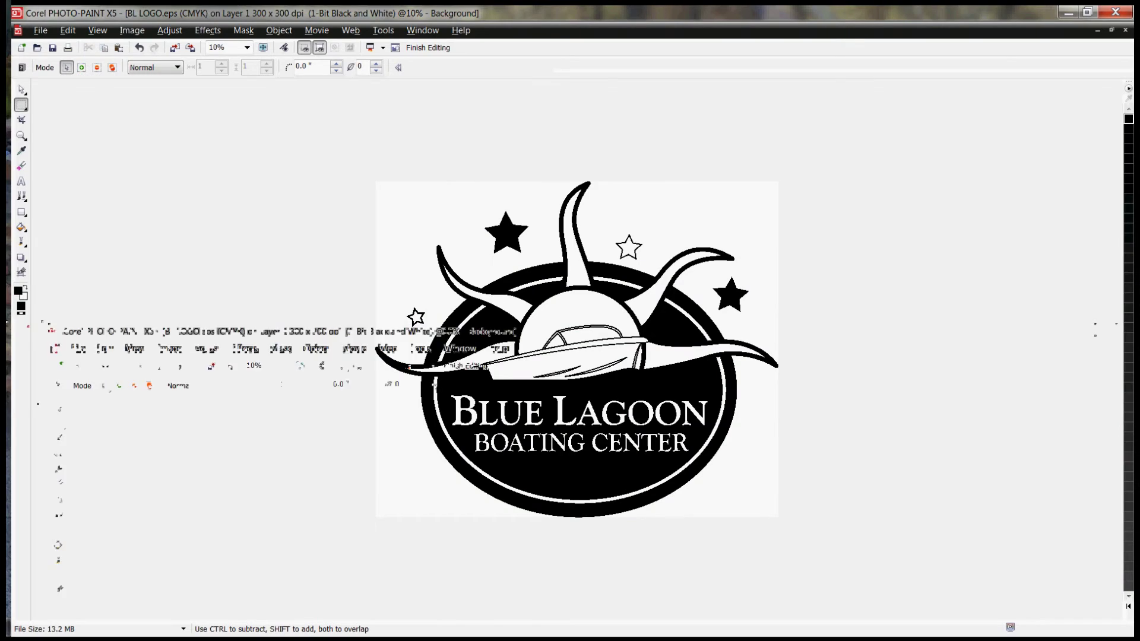
left_click(427, 48)
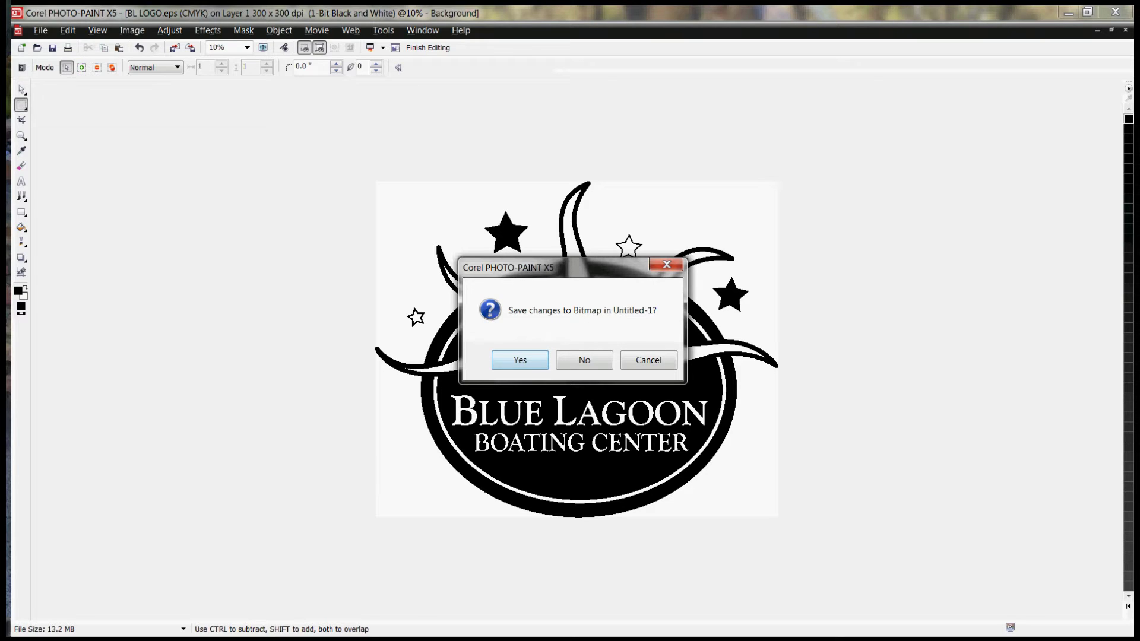
key("Return")
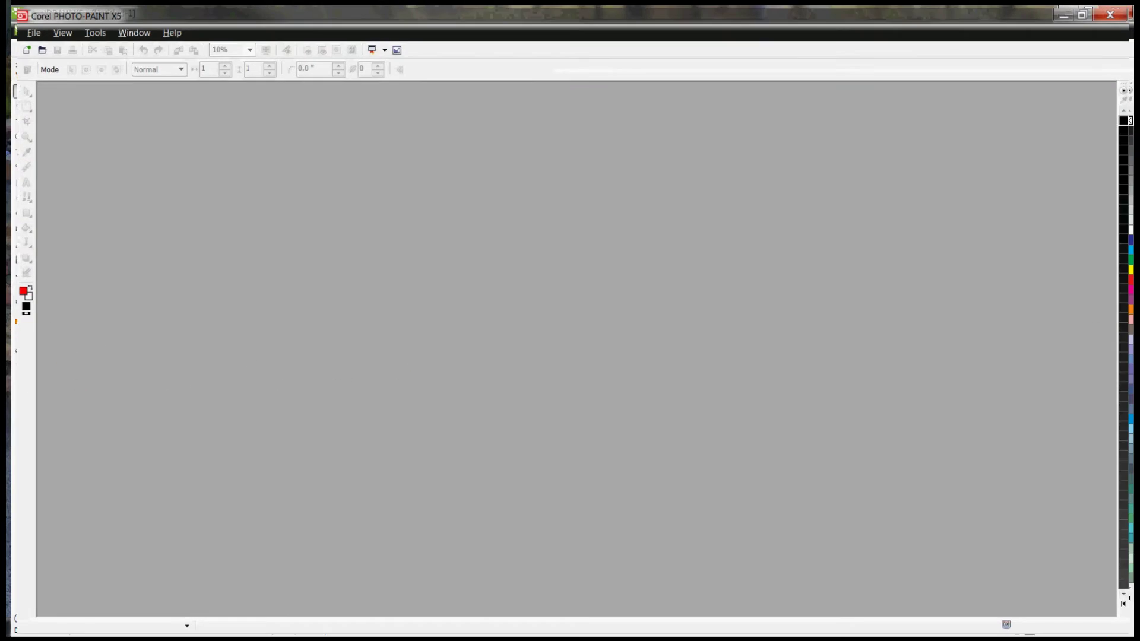
Step: Outline-trace the monochrome logo as a Detailed logo, letting the oversized bitmap be reduced, and accept the default trace settings
scroll(454, 286, "down", 1)
scroll(454, 286, "down", 1)
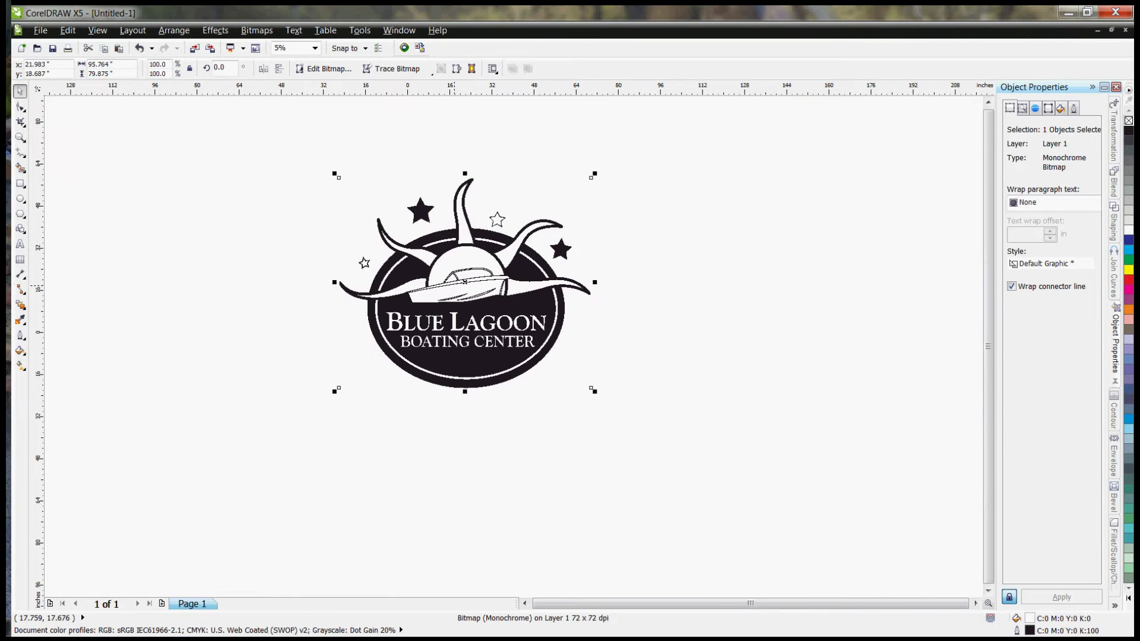
left_click(633, 245)
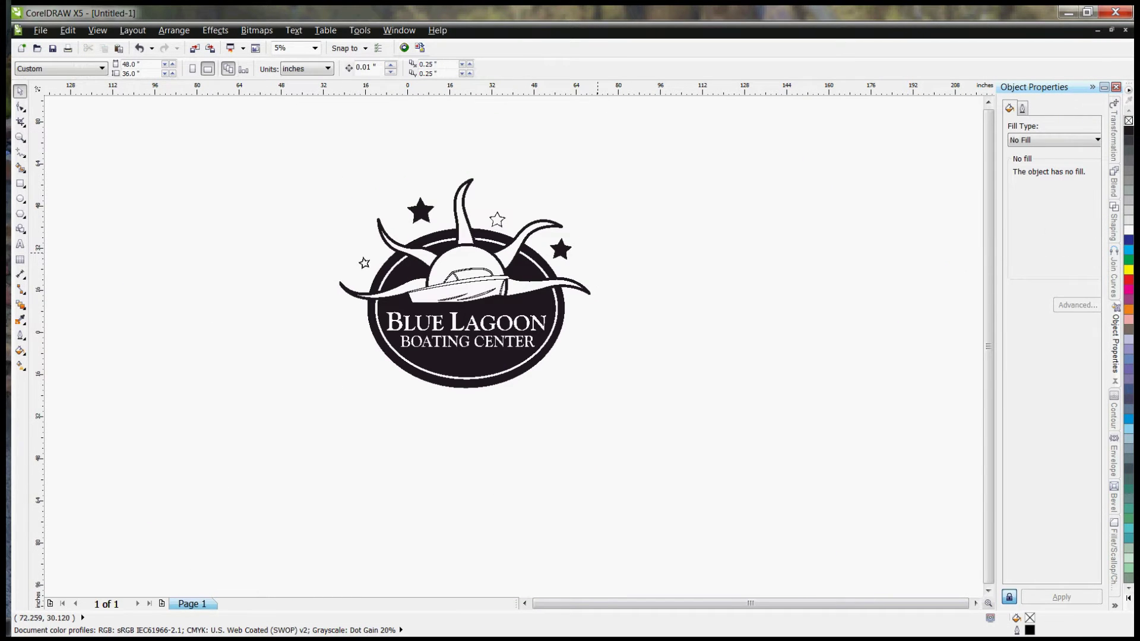
right_click(507, 302)
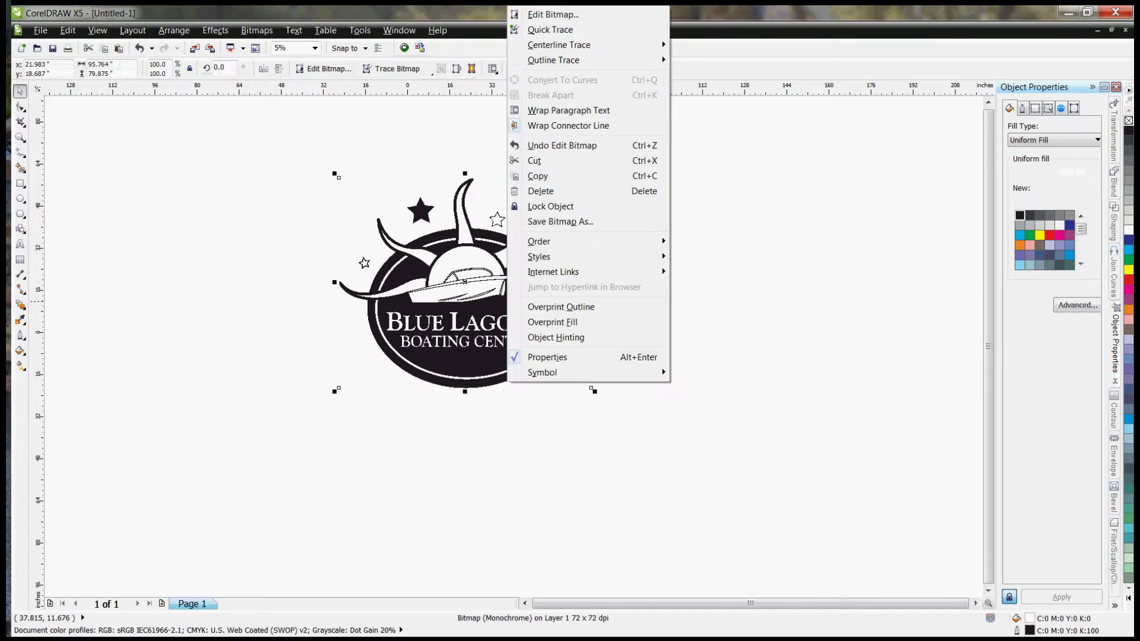
mouse_move(554, 60)
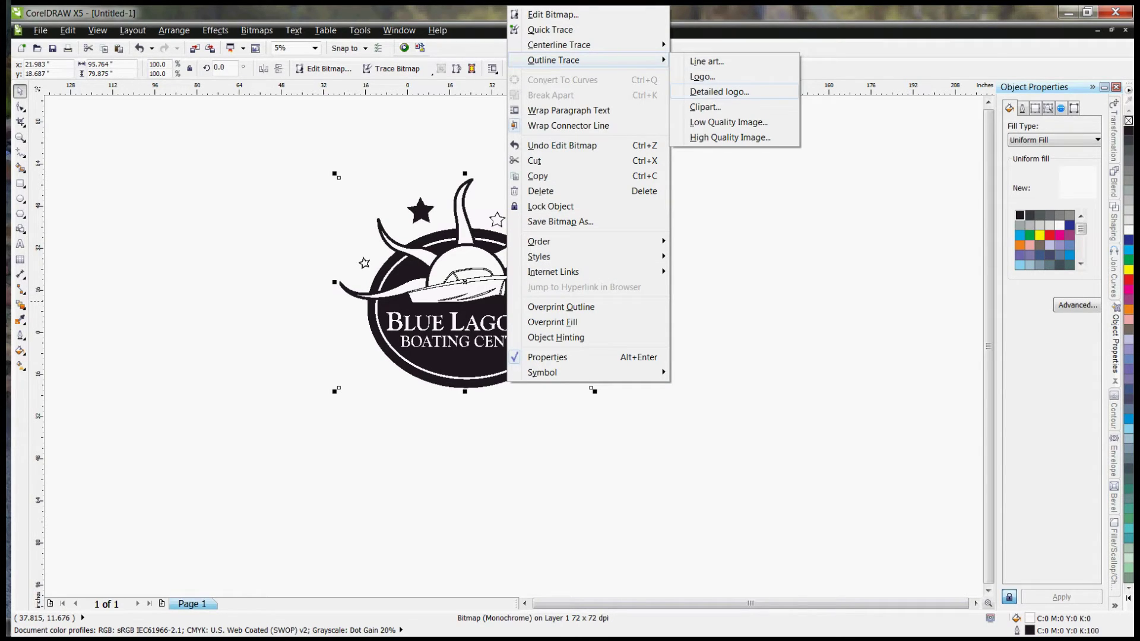
left_click(719, 92)
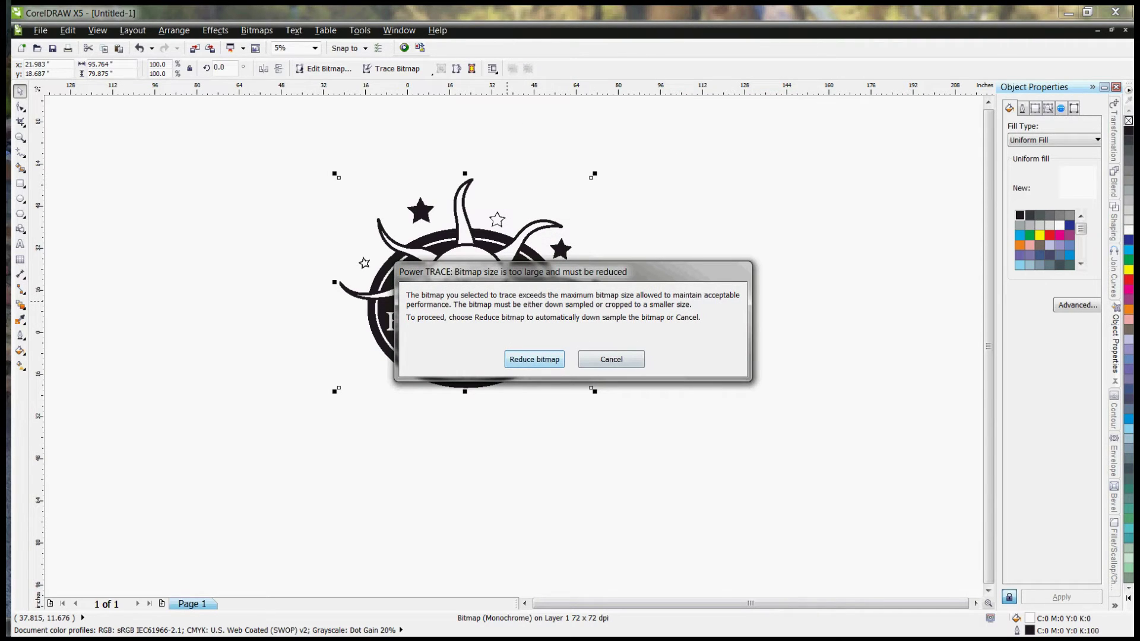
key("Return")
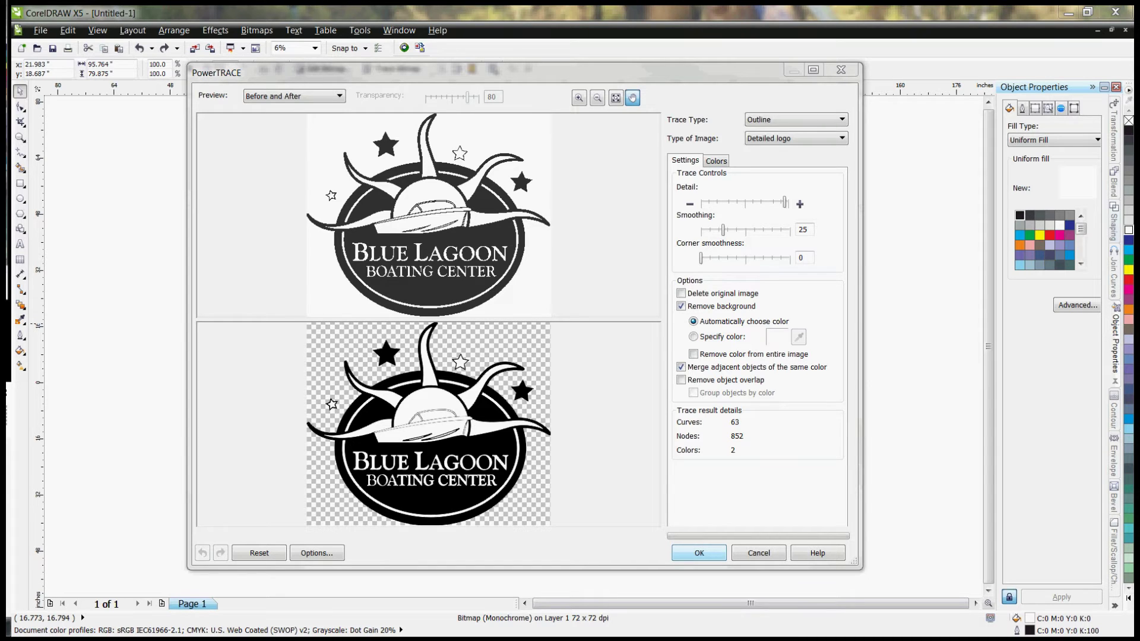
left_click(699, 552)
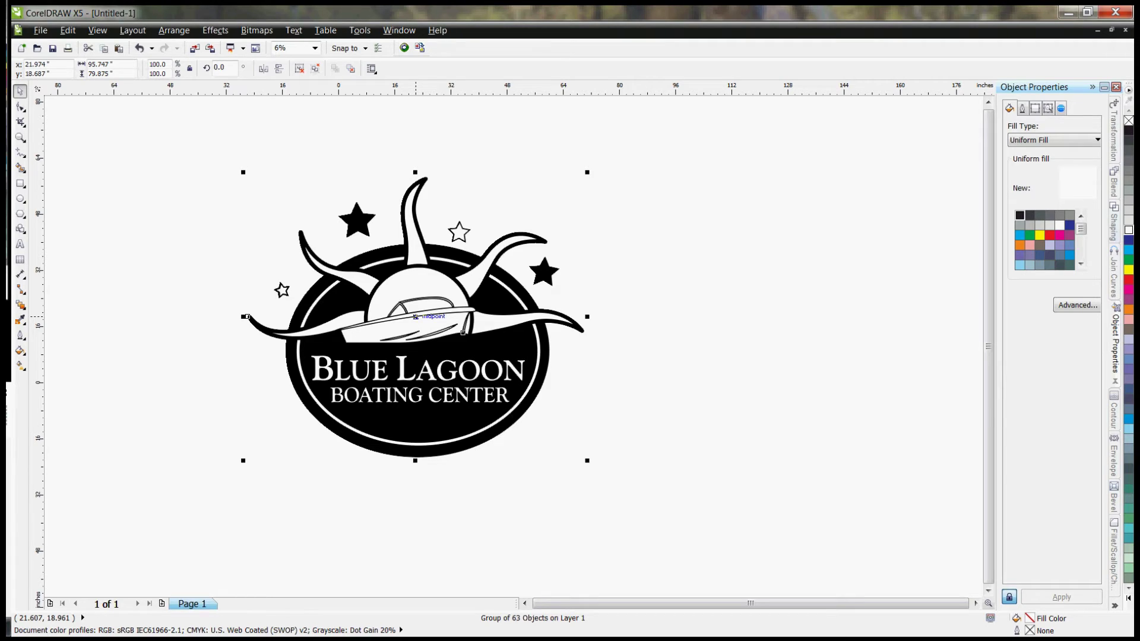
Step: Separate the two logos by moving the traced version to the right and the original bitmap to the left of the page
left_click_drag(415, 316, 766, 329)
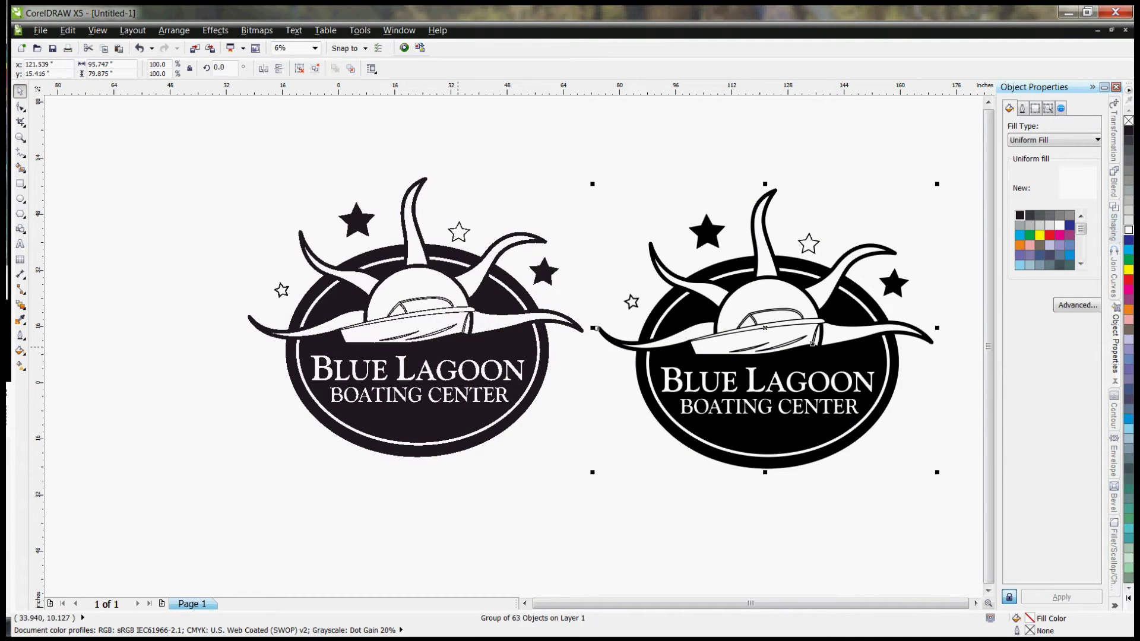
left_click(458, 347)
left_click_drag(447, 345, 232, 362)
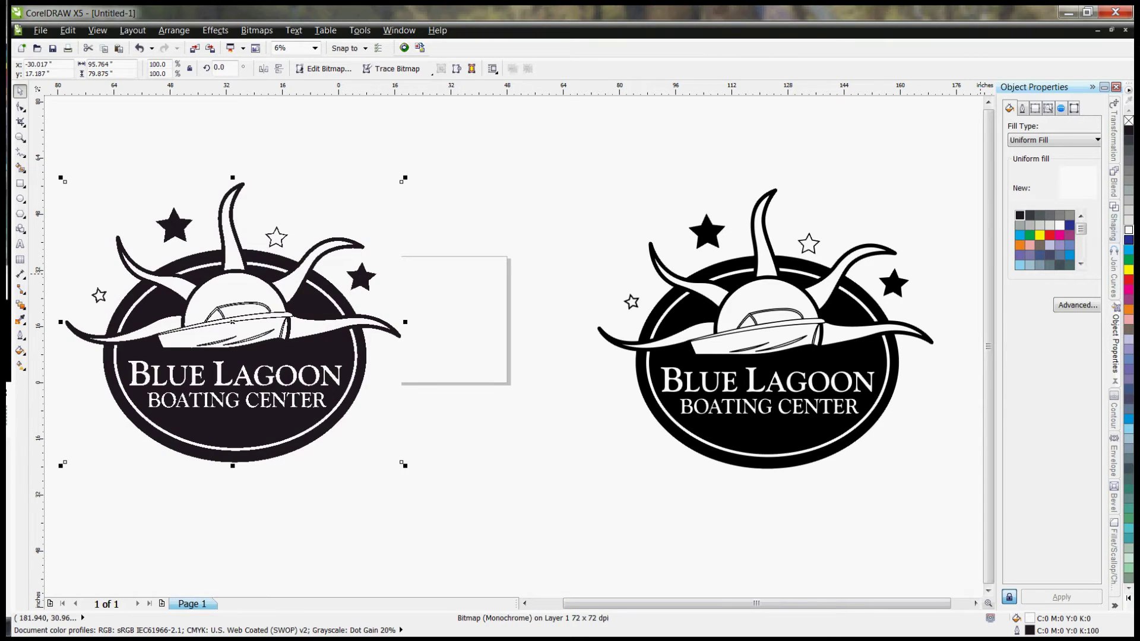
Step: Color the bitmap's background blue (C100 M100 Y0 K0) and shrink the bitmap into the page's upper-left corner
left_click(1129, 240)
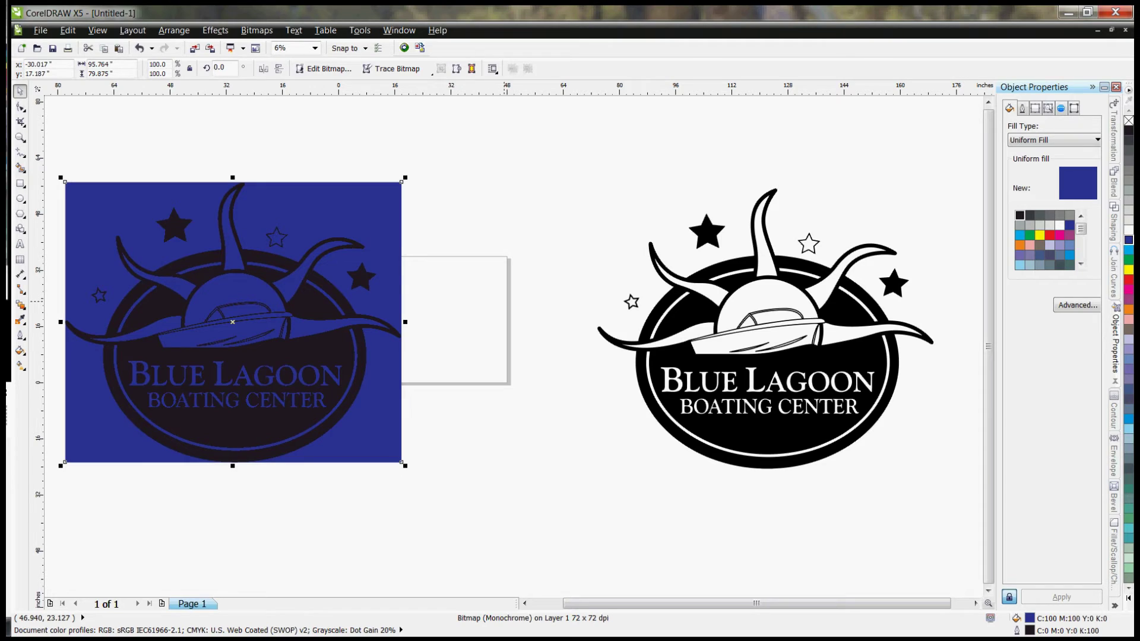
left_click(504, 301)
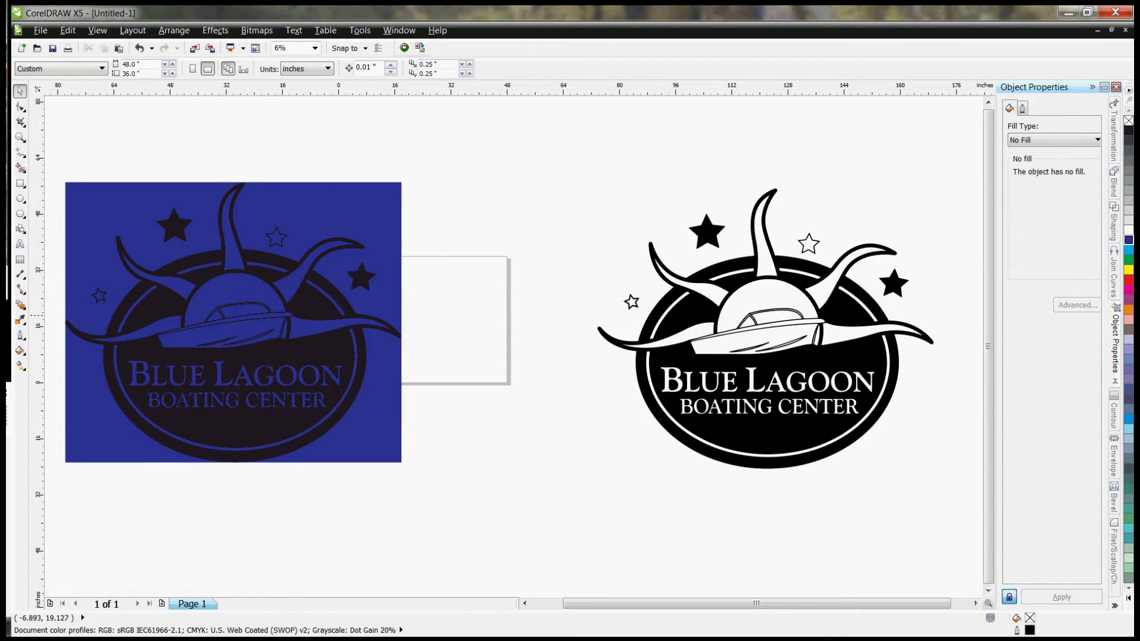
left_click(143, 232)
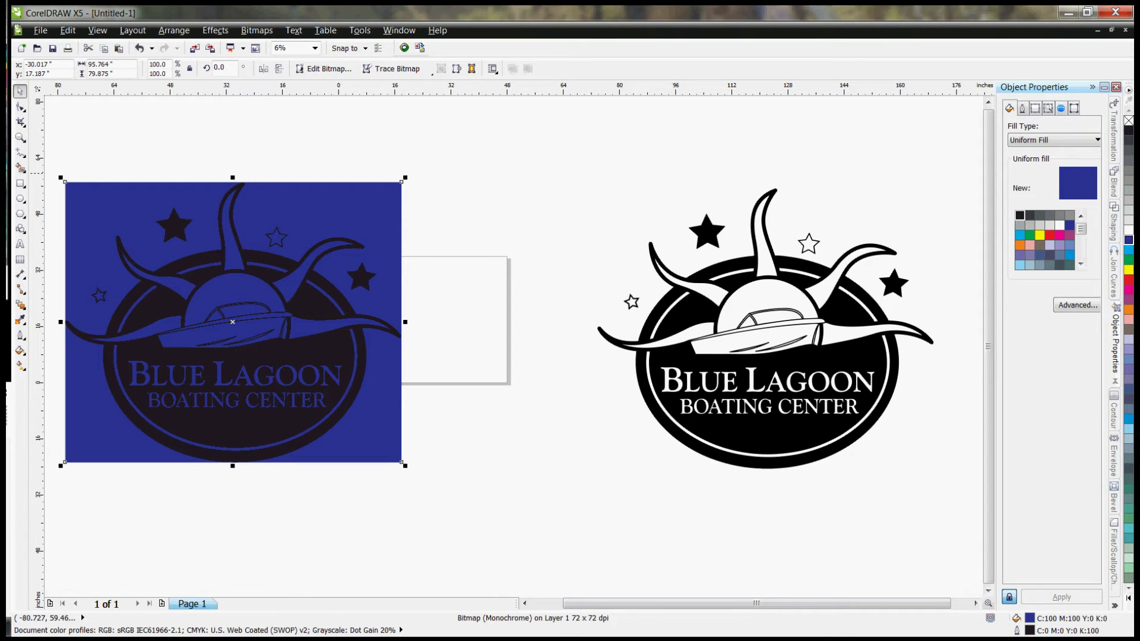
left_click_drag(61, 178, 353, 268)
Step: Move the traced logo over the page and scale it down proportionally to about 15.7 by 13.1 inches
left_click(778, 328)
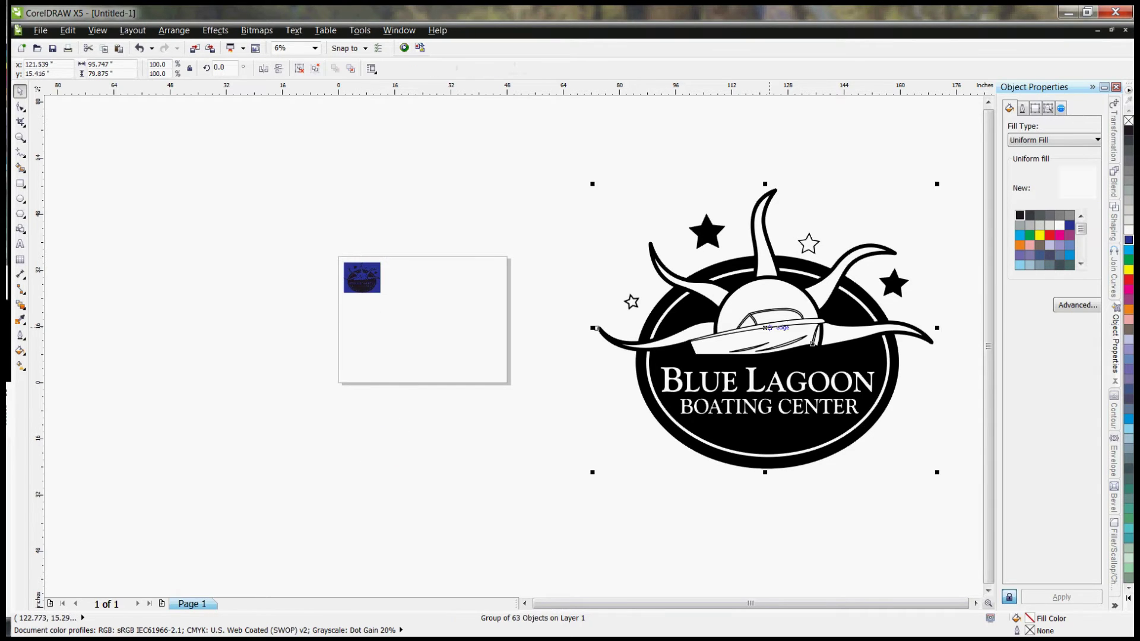
left_click_drag(778, 328, 574, 335)
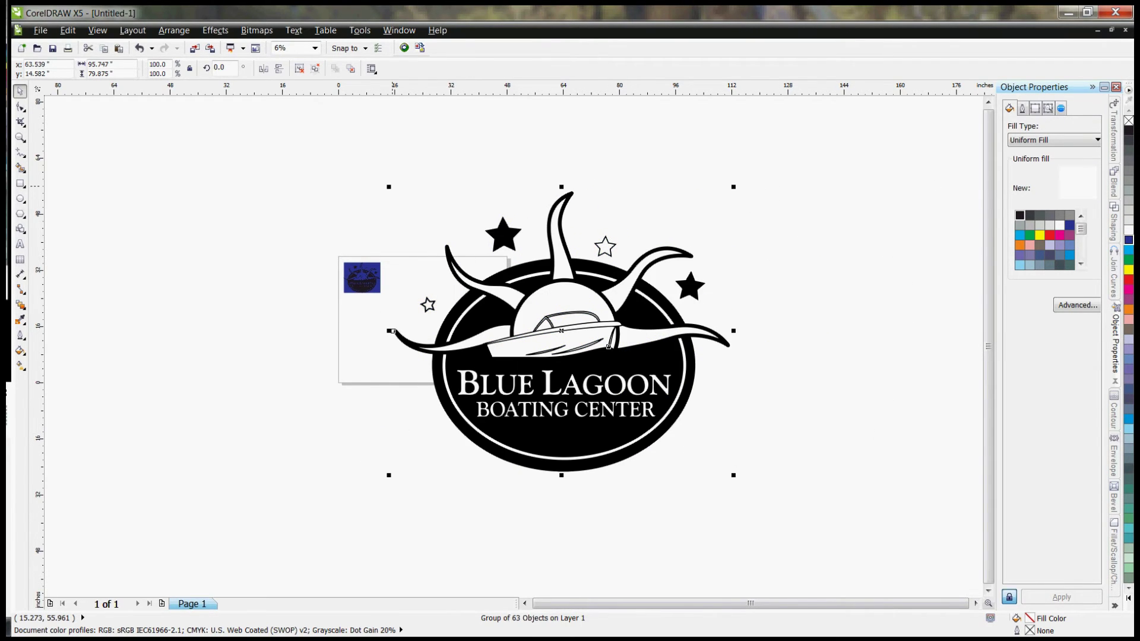
left_click_drag(390, 186, 419, 330)
scroll(419, 323, "up", 1)
scroll(419, 316, "up", 1)
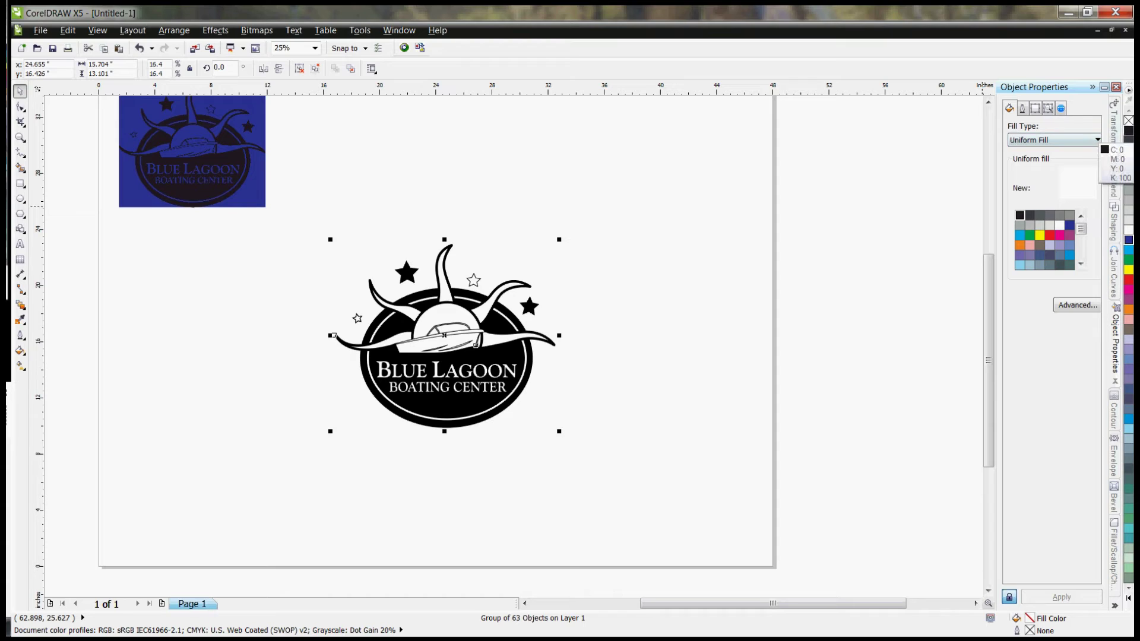
Step: Fill the entire traced logo group with black (K100) and give it a white outline
left_click(1129, 131)
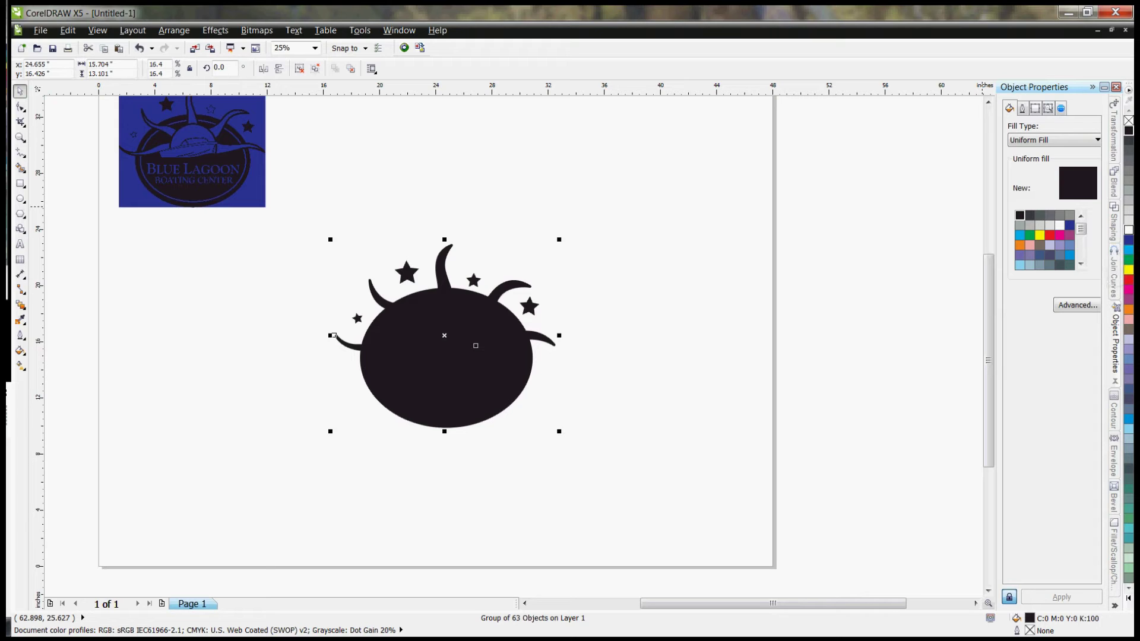
right_click(1129, 230)
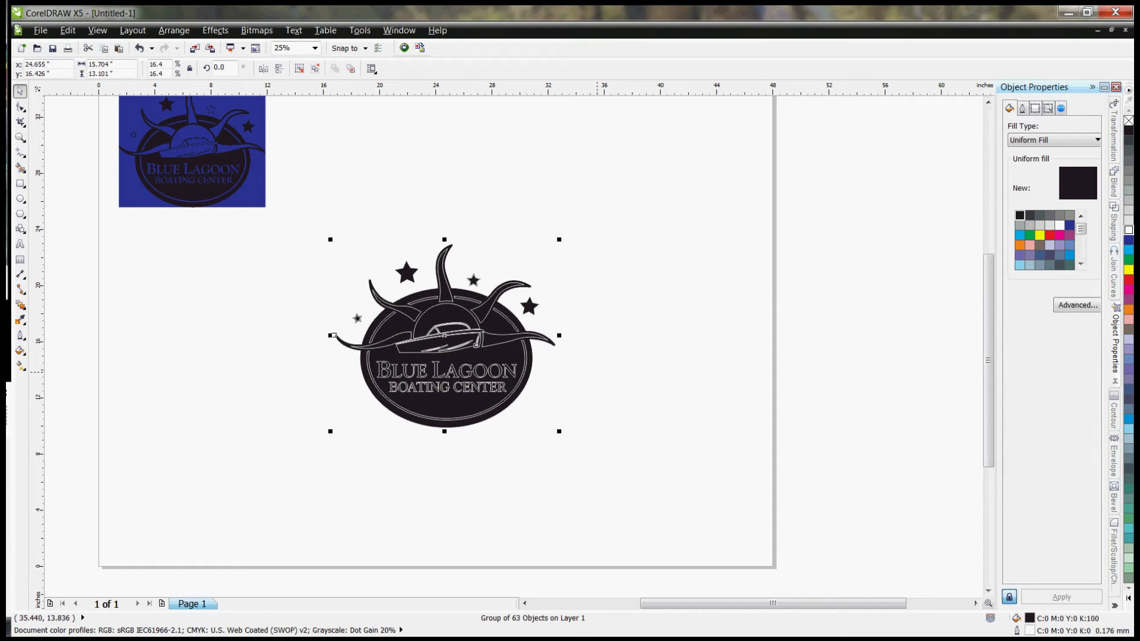
scroll(445, 296, "up", 2)
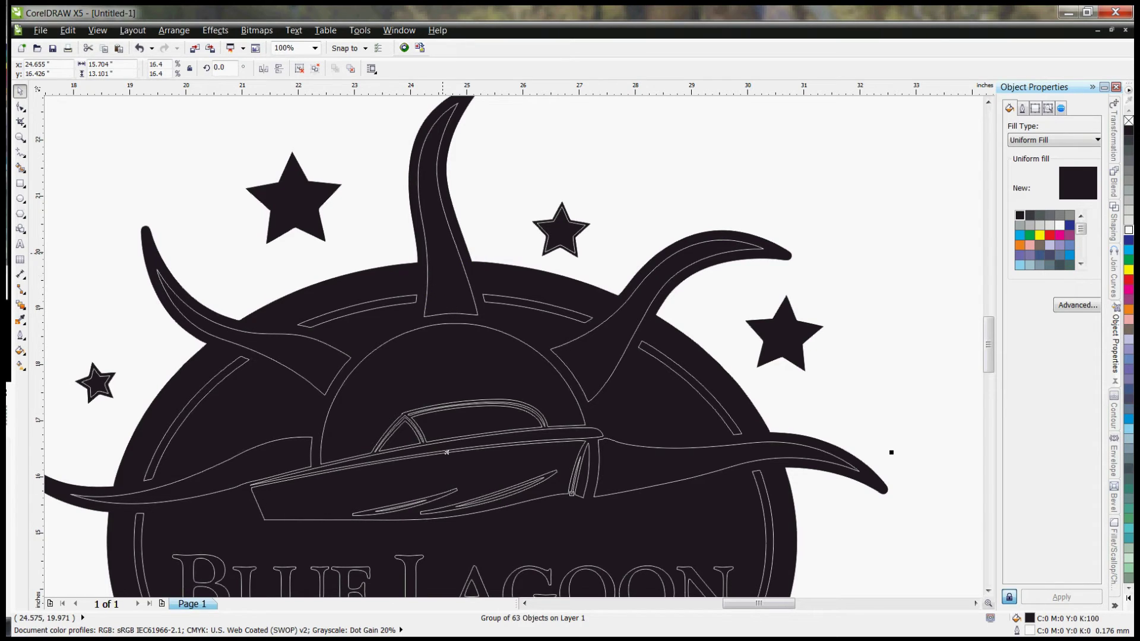
scroll(447, 241, "down", 1)
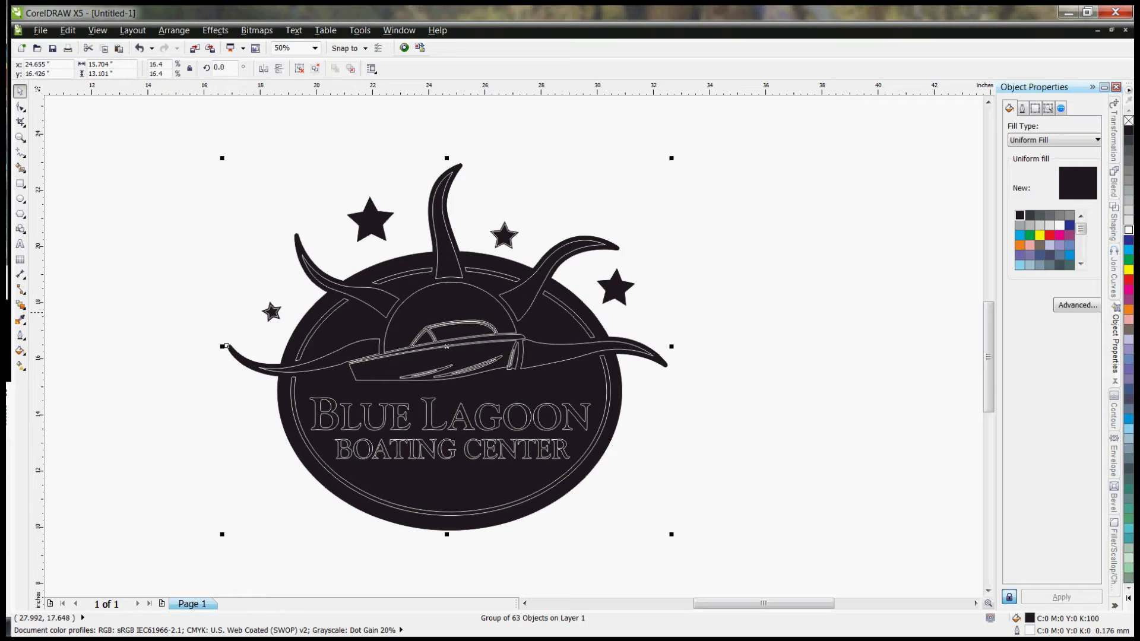
Step: Ungroup the traced logo into separate curves and clear the selection
right_click(496, 312)
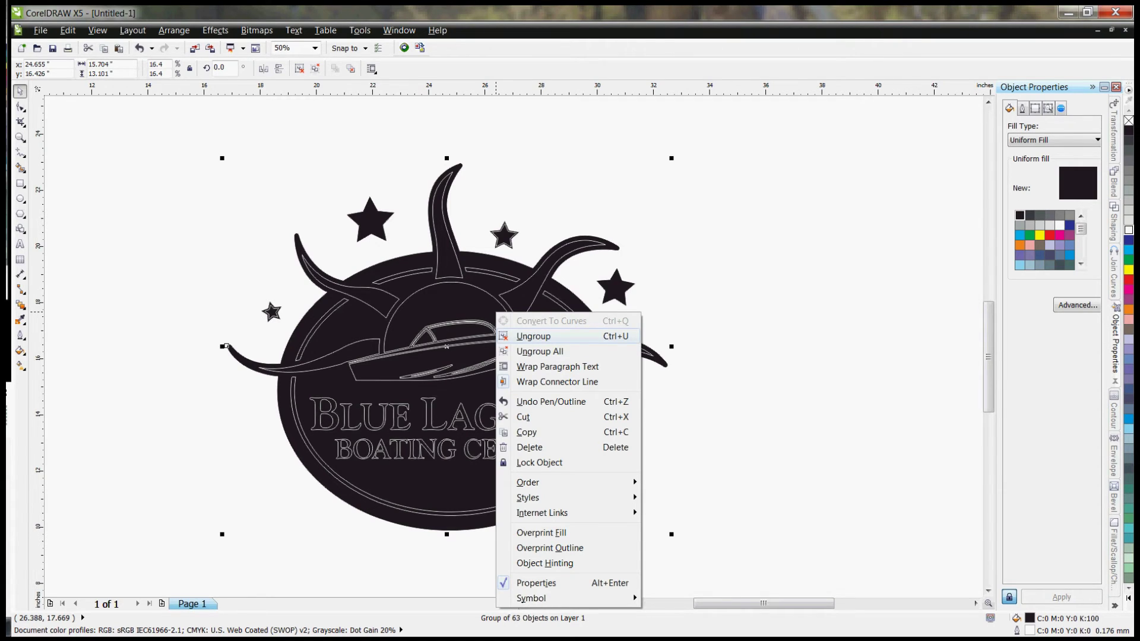
left_click(533, 336)
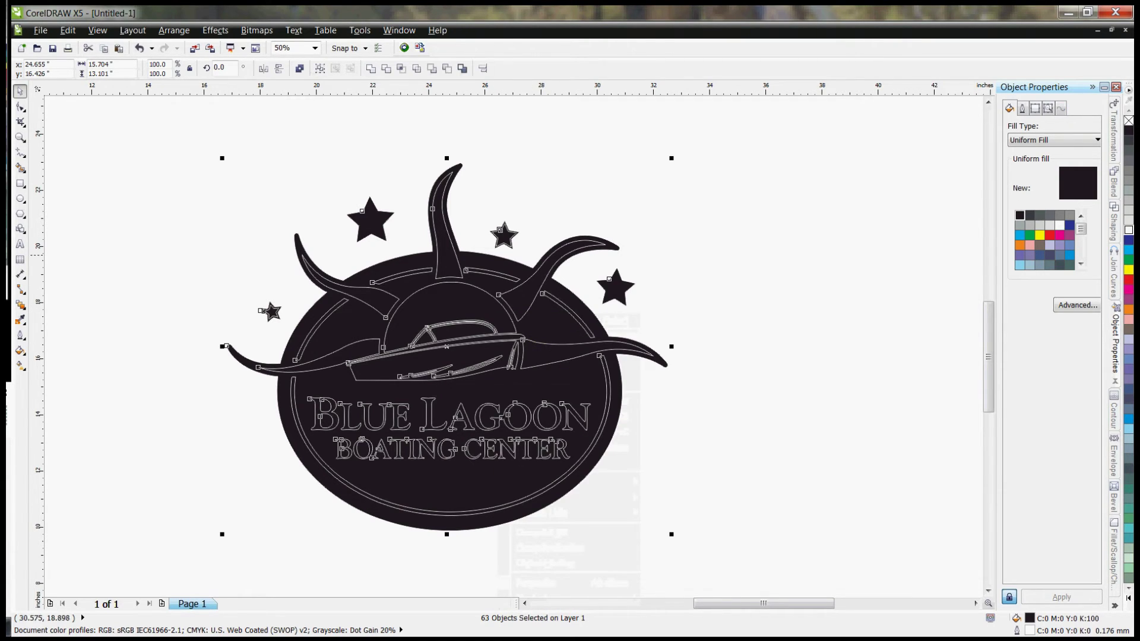
key("Escape")
Step: Delete the inner curves of the top sun ray, the boat's cabin window and the hull
left_click(447, 225)
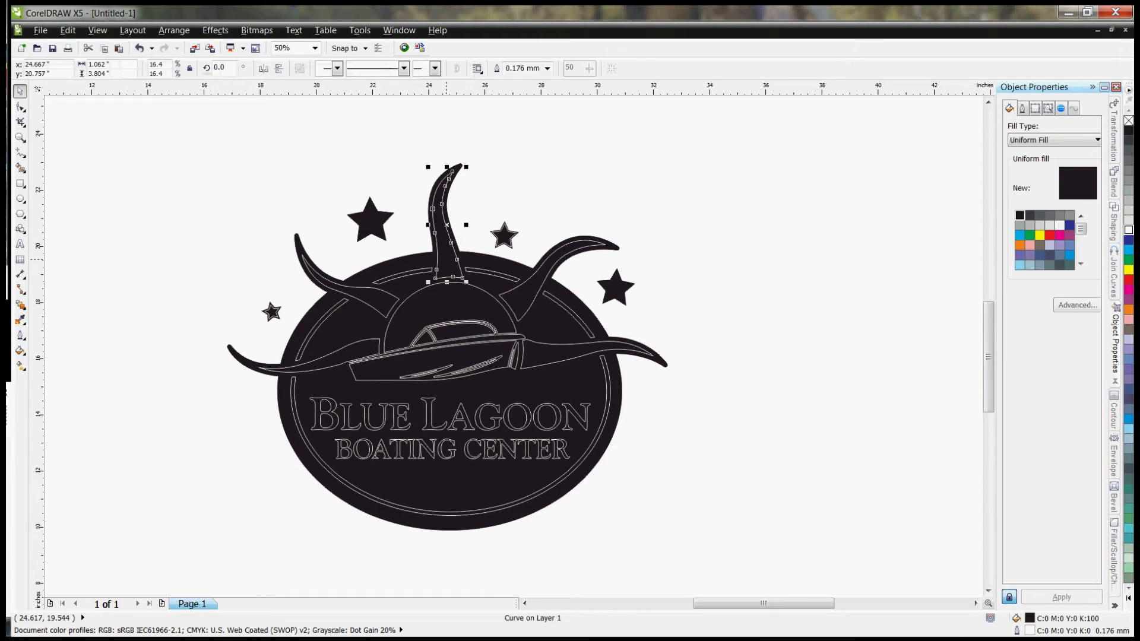
key("Escape")
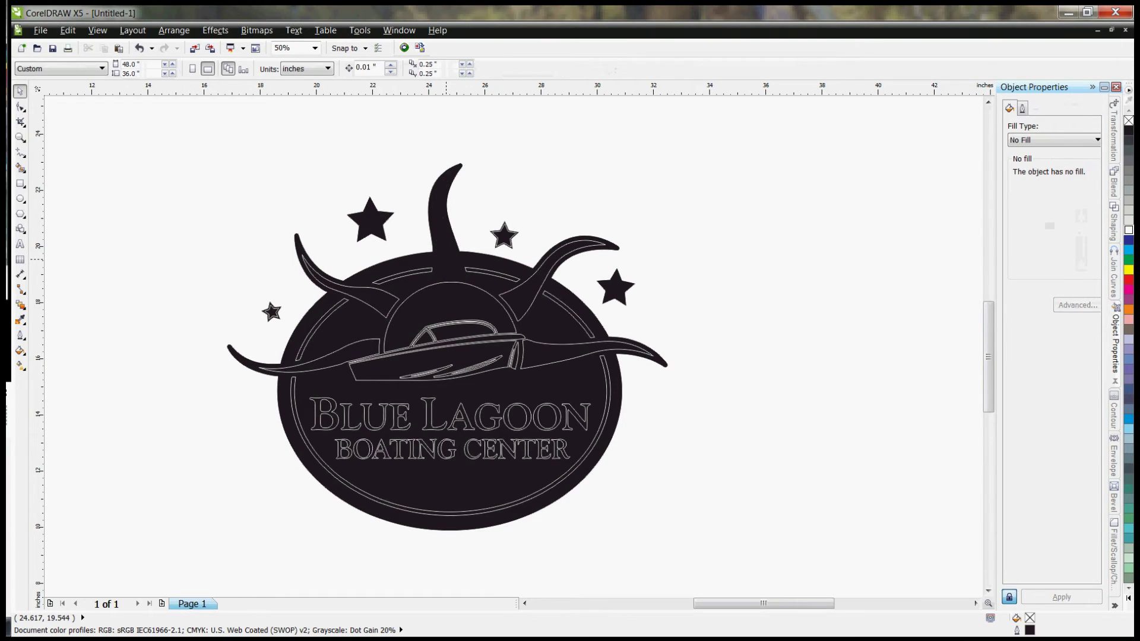
left_click(455, 332)
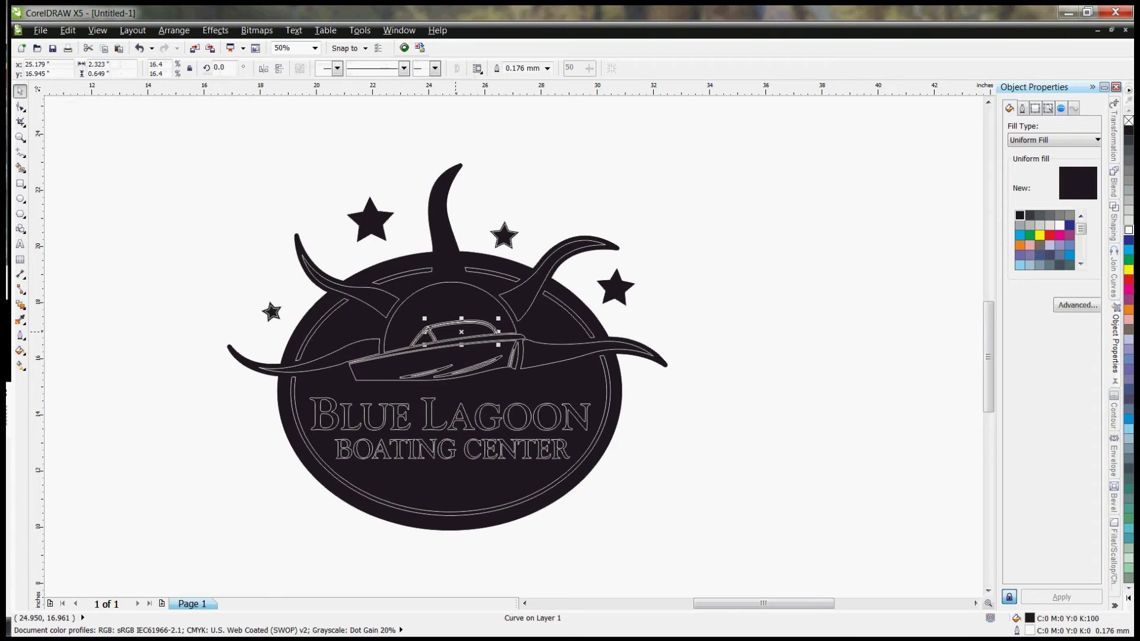
scroll(456, 332, "up", 1)
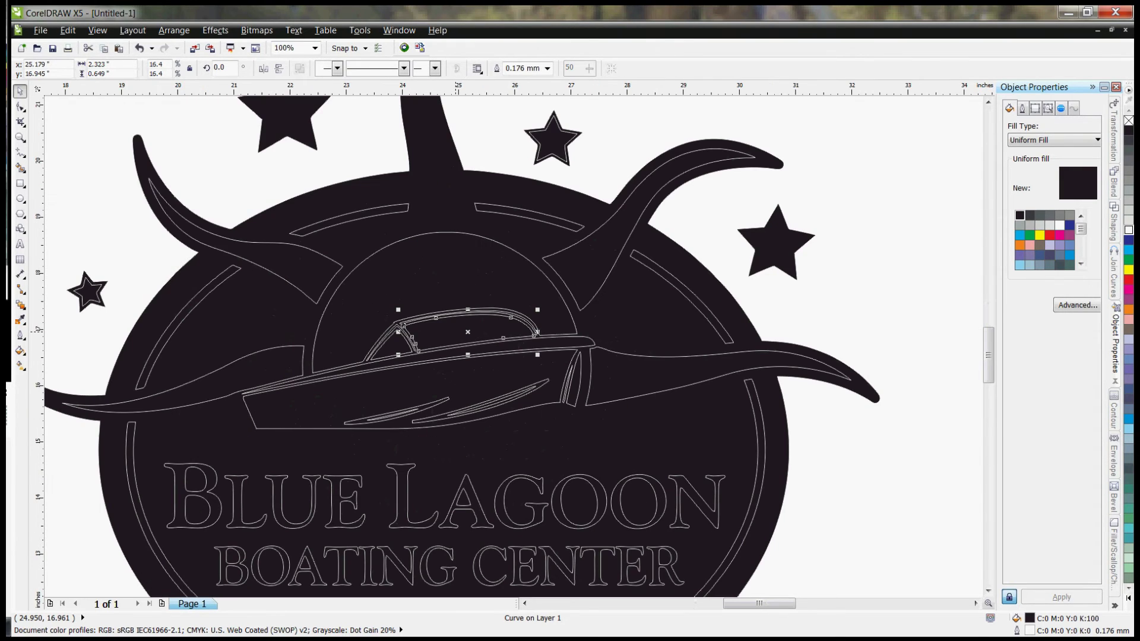
key("Escape")
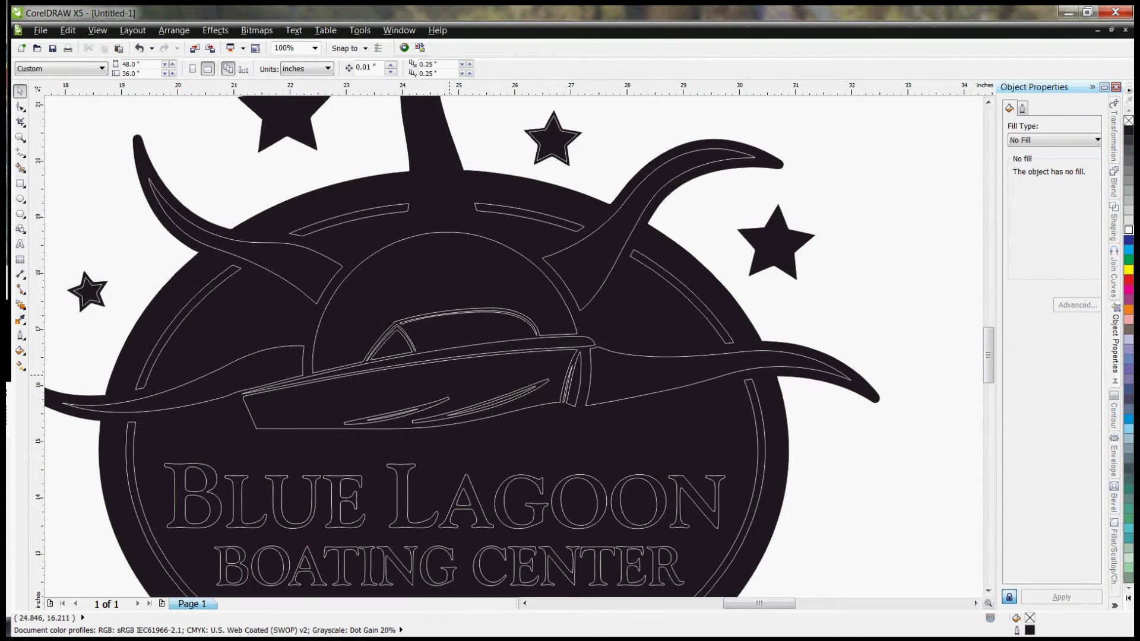
left_click(449, 372)
key("Escape")
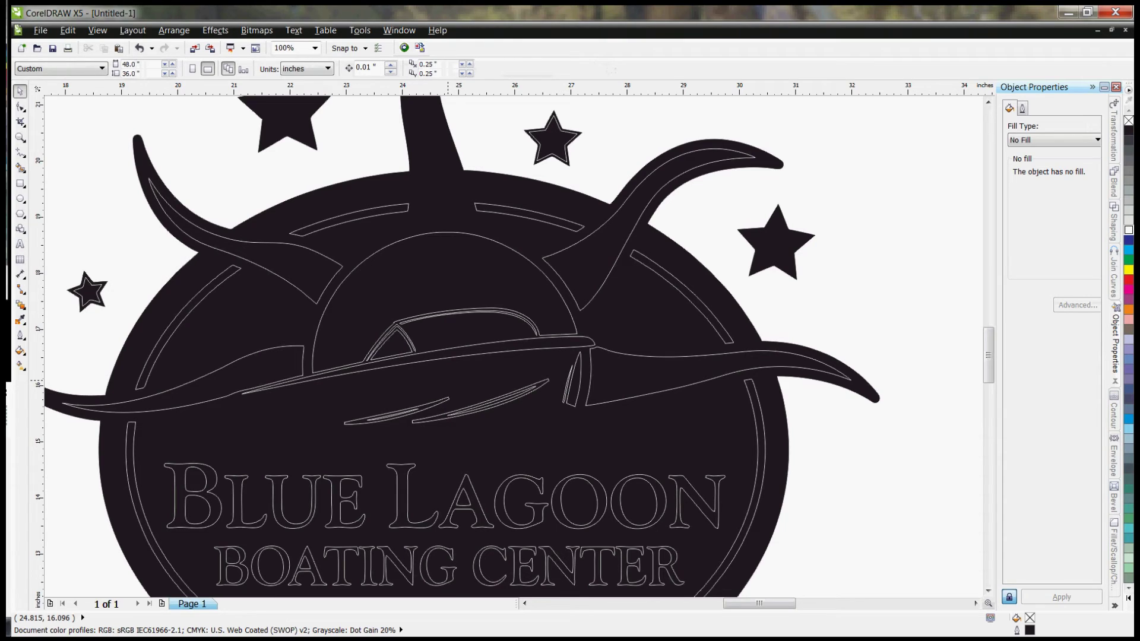
Step: Undo the deletions of the inner curves and the ungrouping so the traced logo is one group again
key("ctrl+z")
key("ctrl+z")
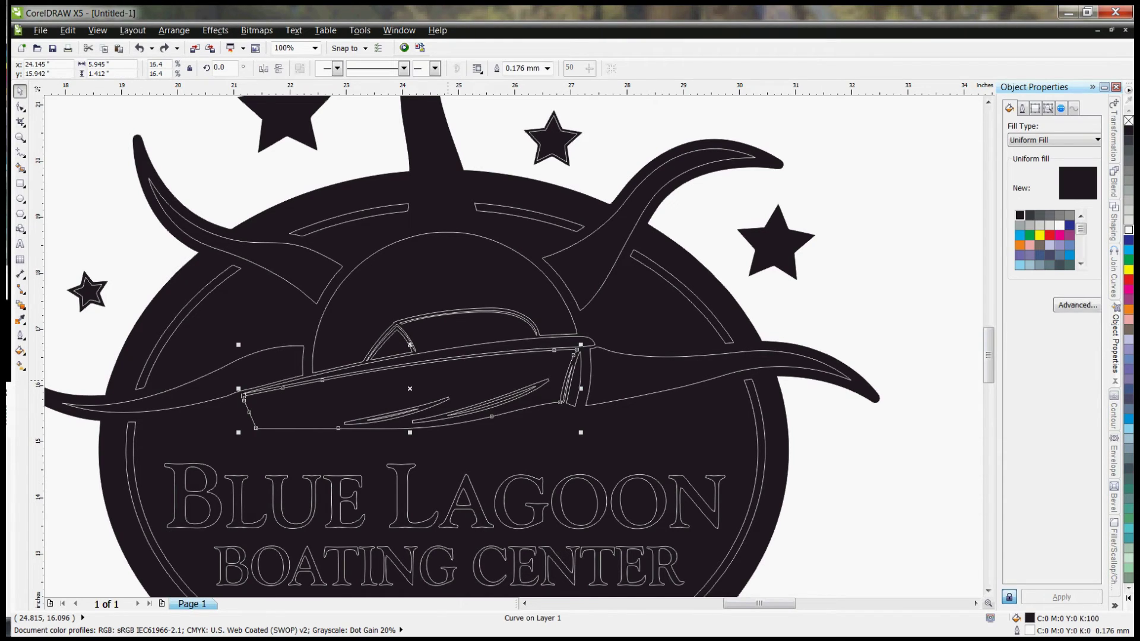
key("ctrl+z")
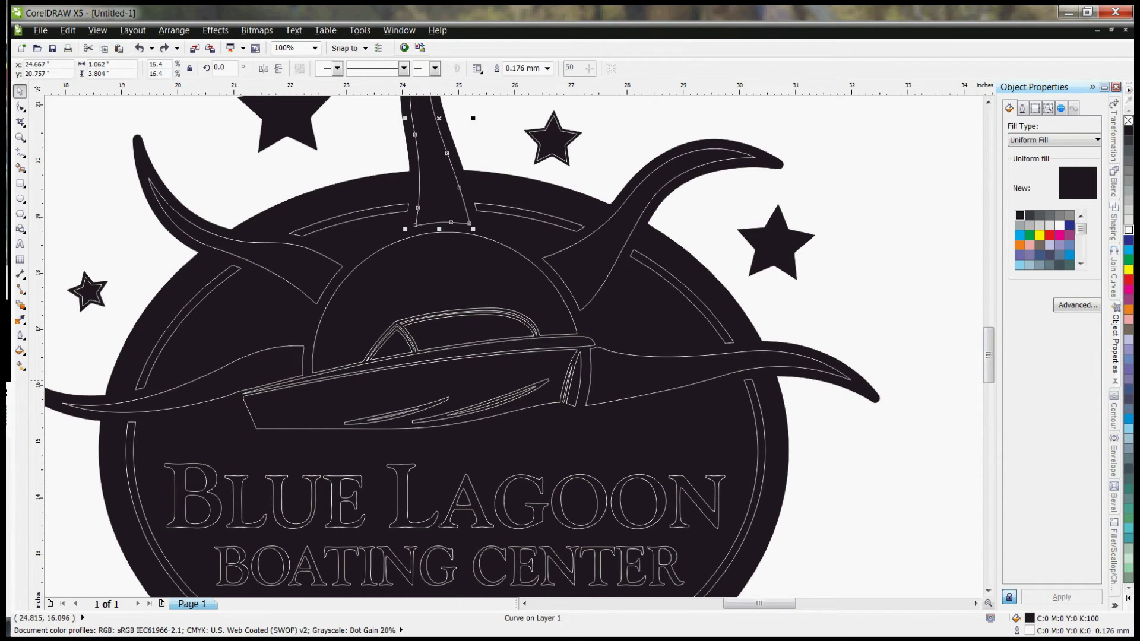
key("Tab")
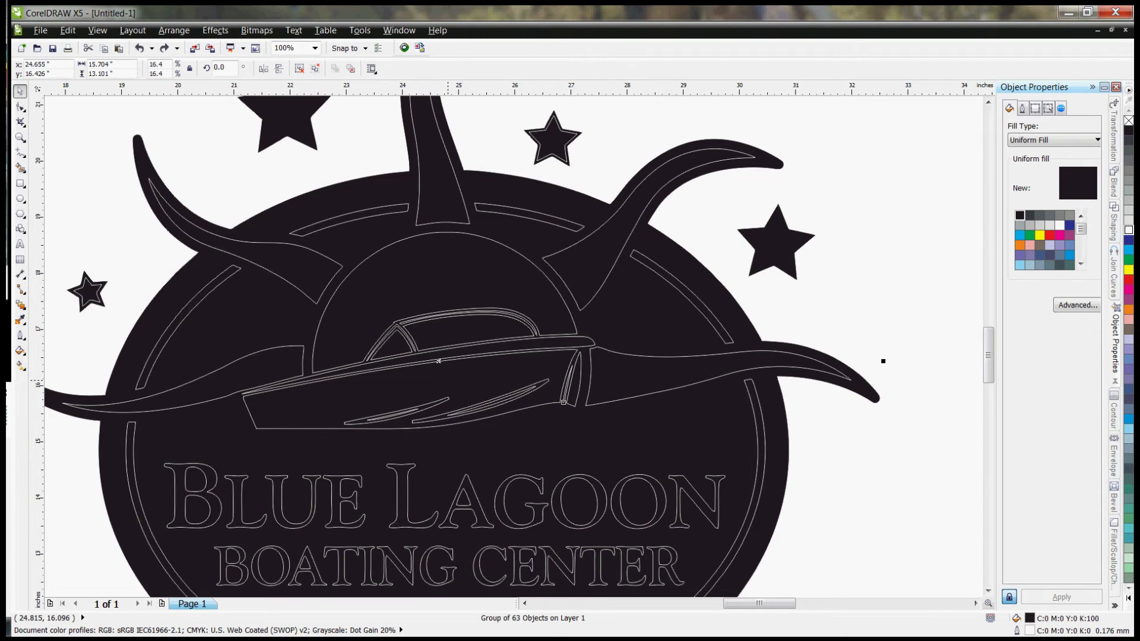
key("ctrl+z")
key("ctrl+z")
scroll(449, 360, "down", 2)
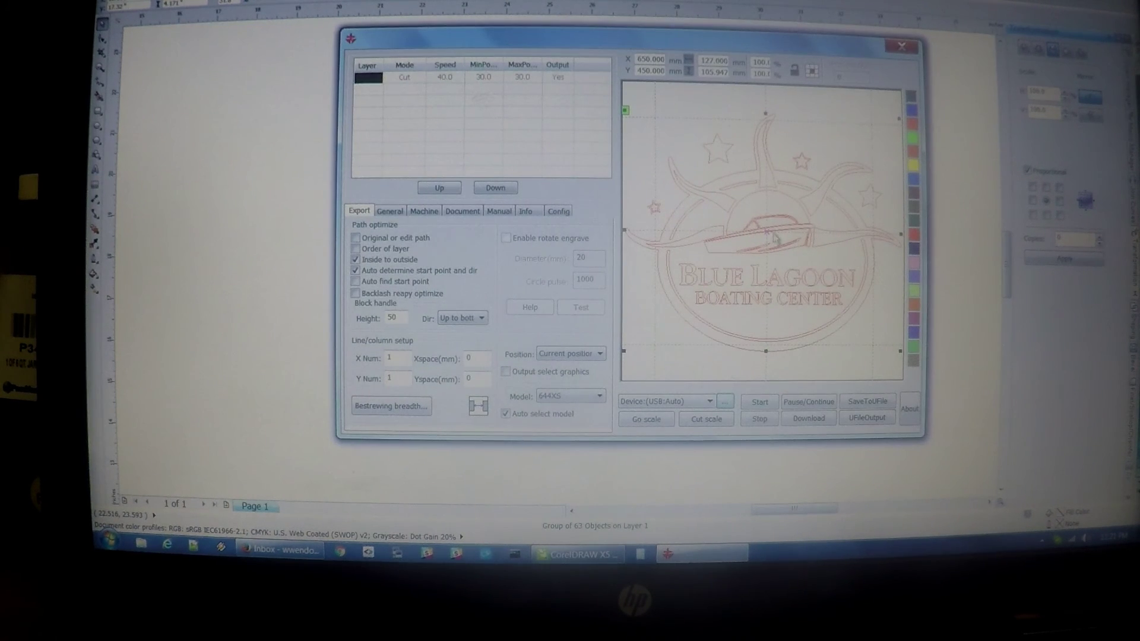
Step: Deselect the logo in the laser output preview and change the black layer's processing mode from Cut to Scan
left_click(680, 118)
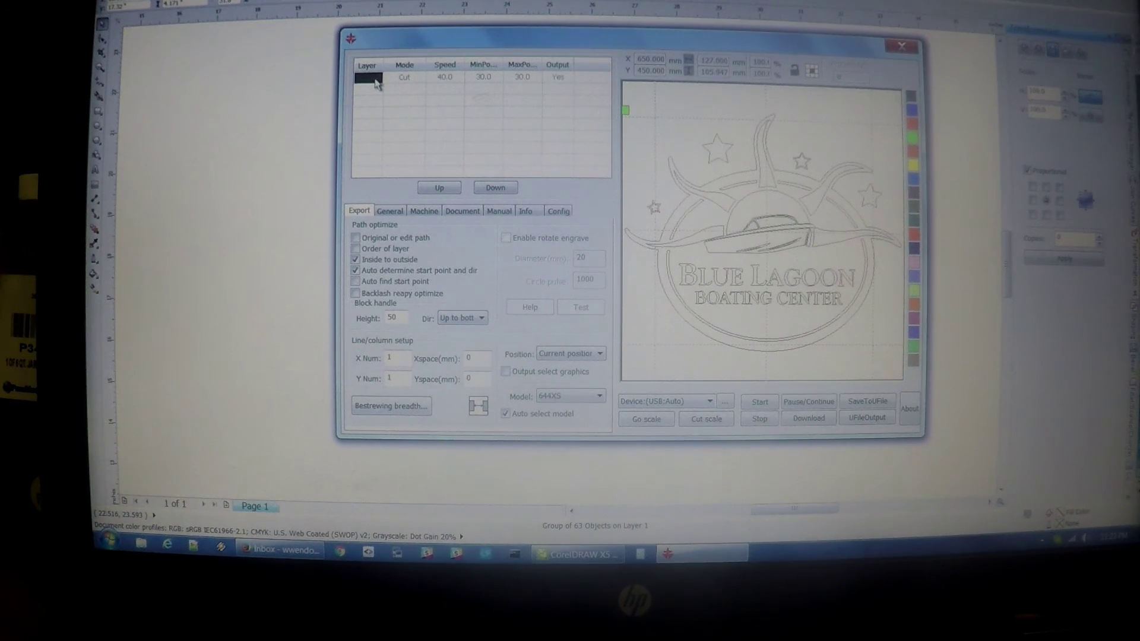
double_click(415, 82)
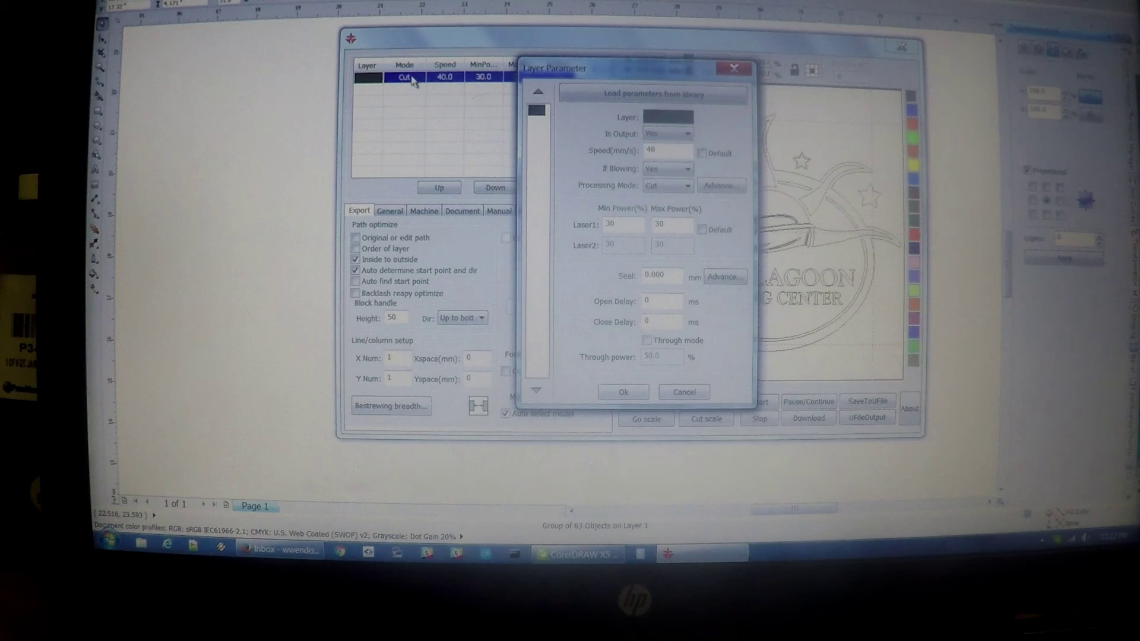
left_click(668, 187)
left_click(654, 198)
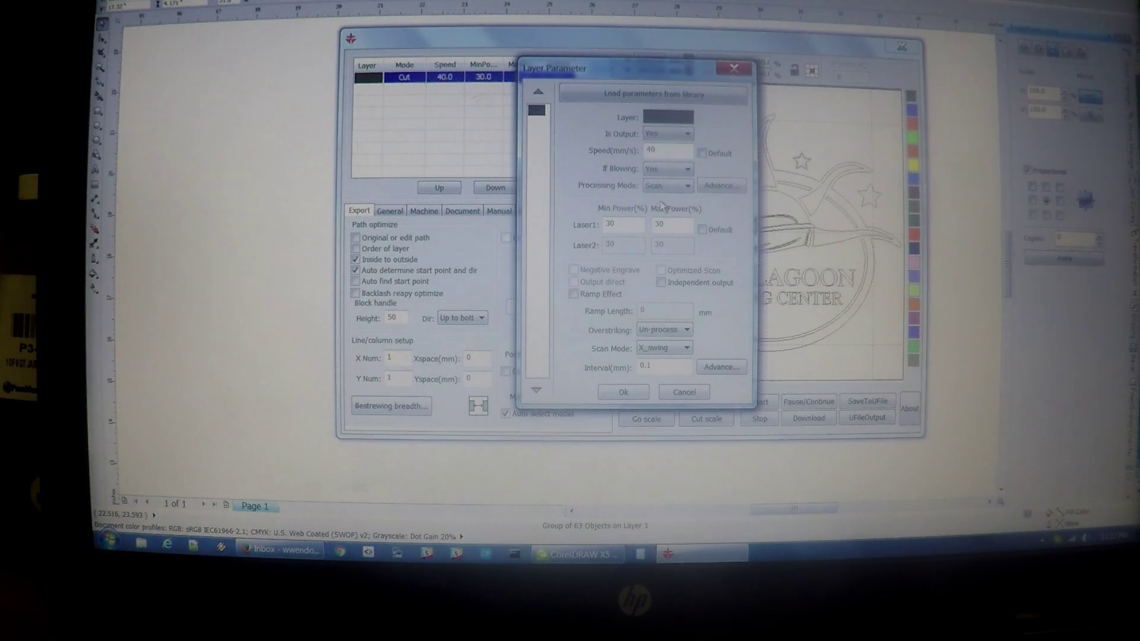
Step: Set Laser1's minimum and maximum power to 40% and the scan interval to 0.08 mm, and apply the layer parameters
double_click(623, 224)
type("40")
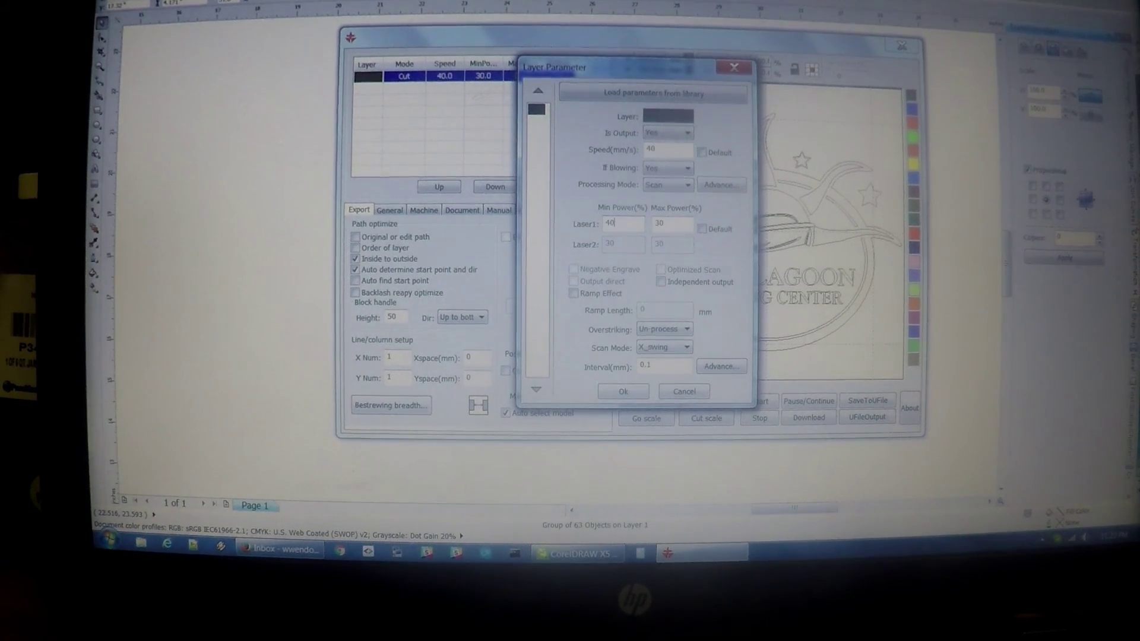
key("Tab")
type("40")
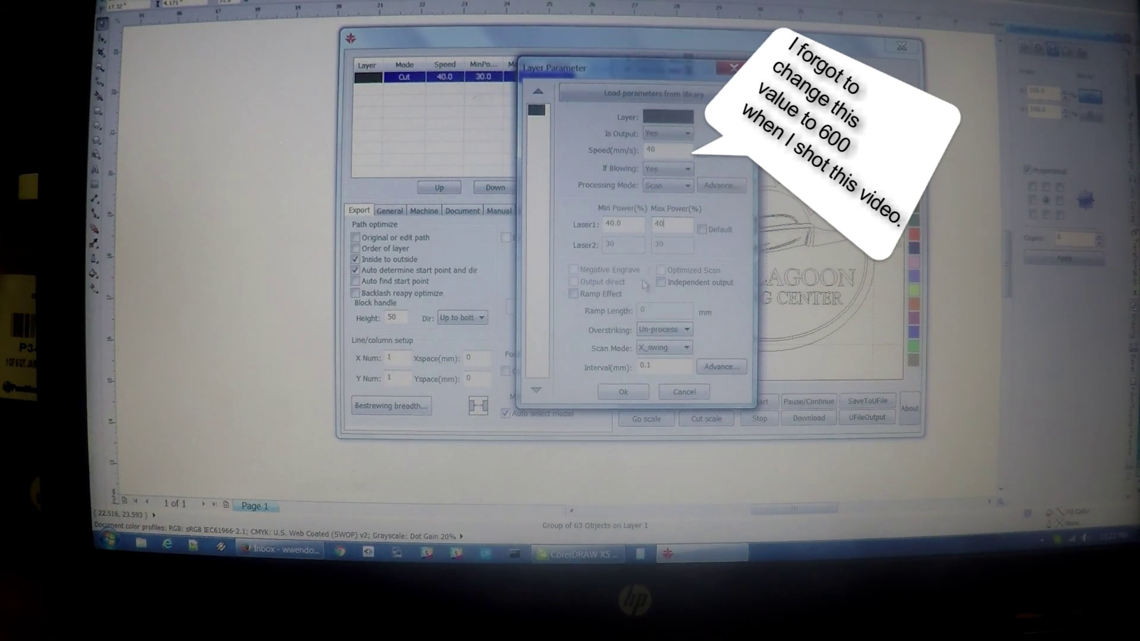
left_click_drag(649, 365, 675, 366)
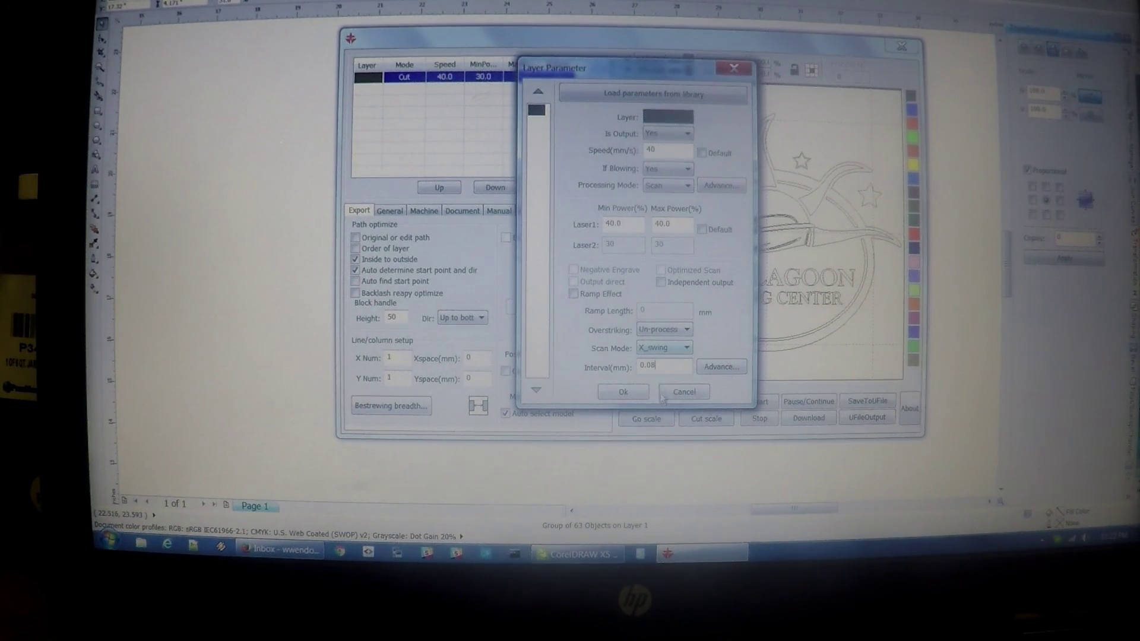
left_click(624, 393)
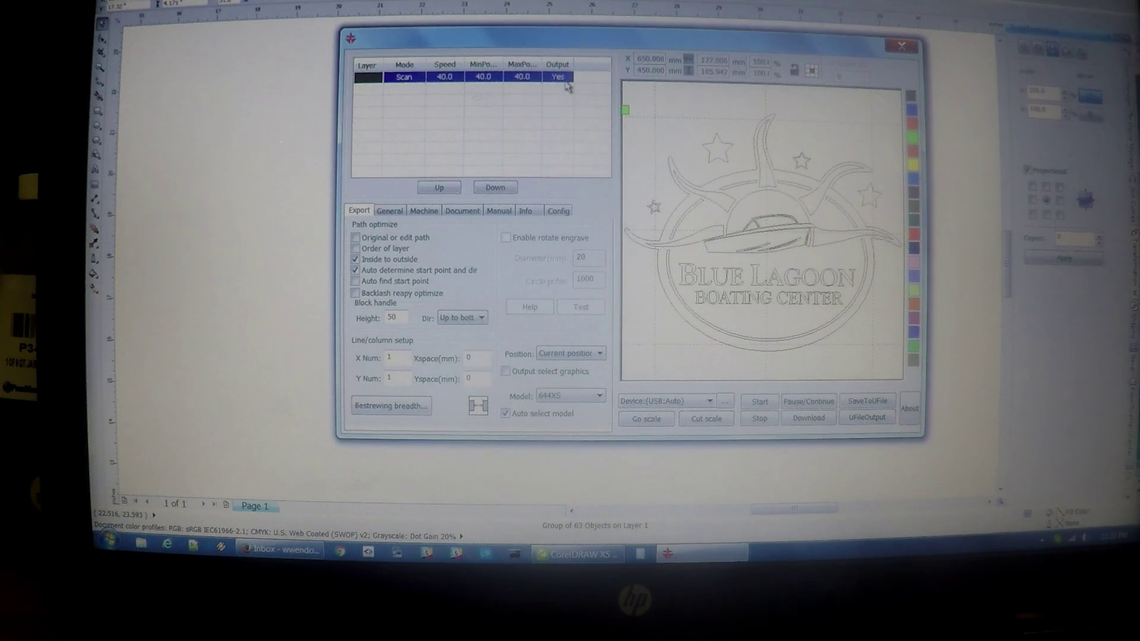
Step: Download the logo job to the laser machine under the default document name and dismiss the completion message
left_click(812, 419)
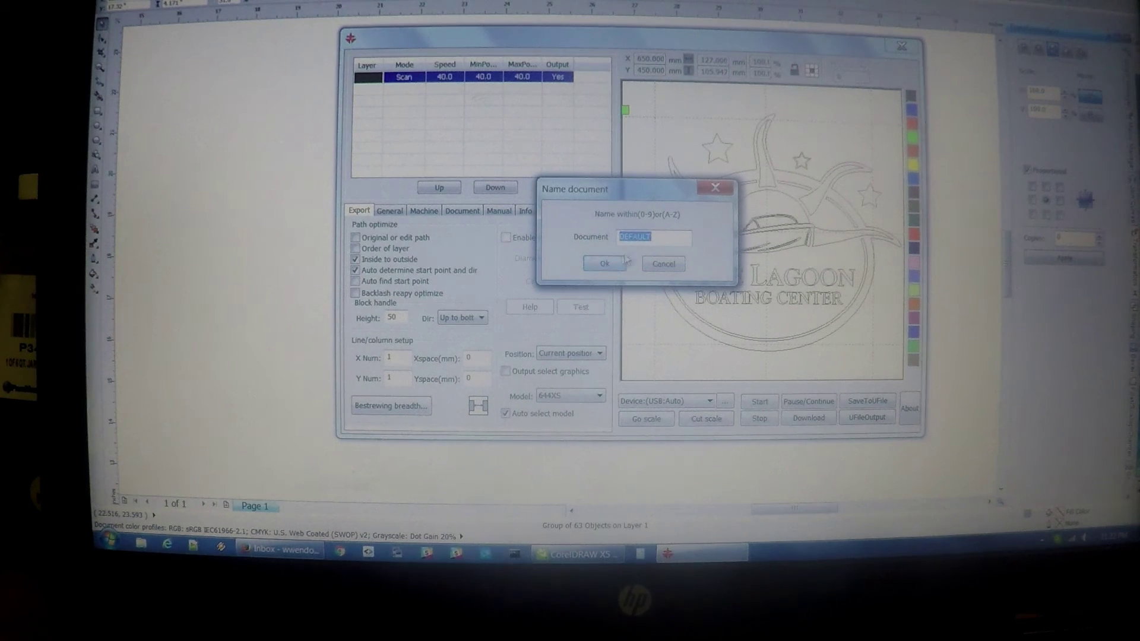
left_click(605, 264)
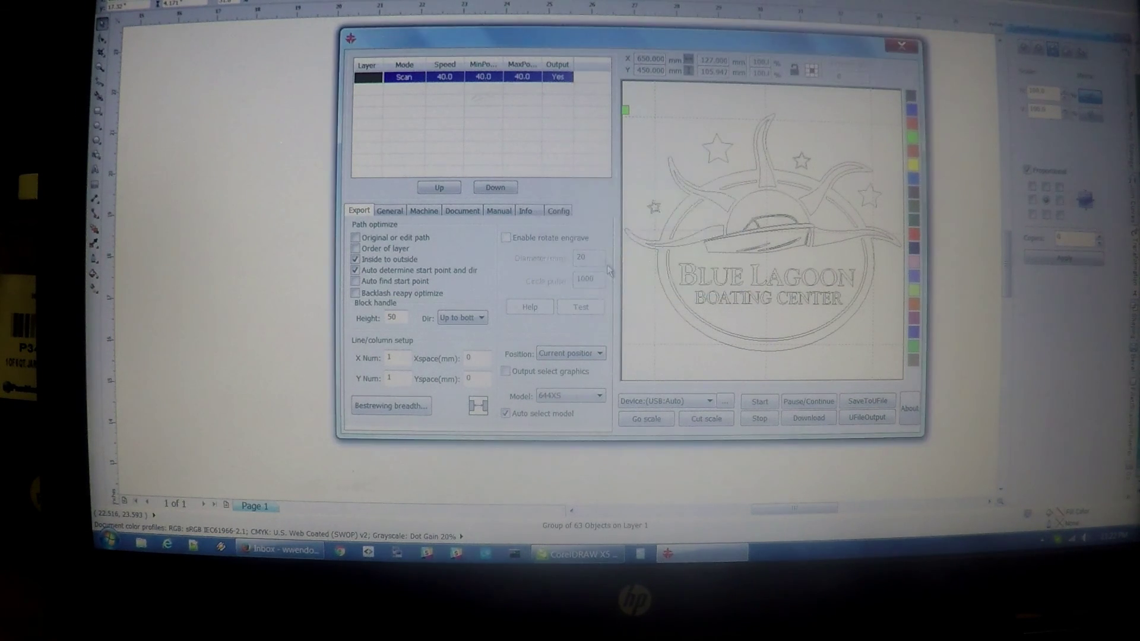
left_click(611, 268)
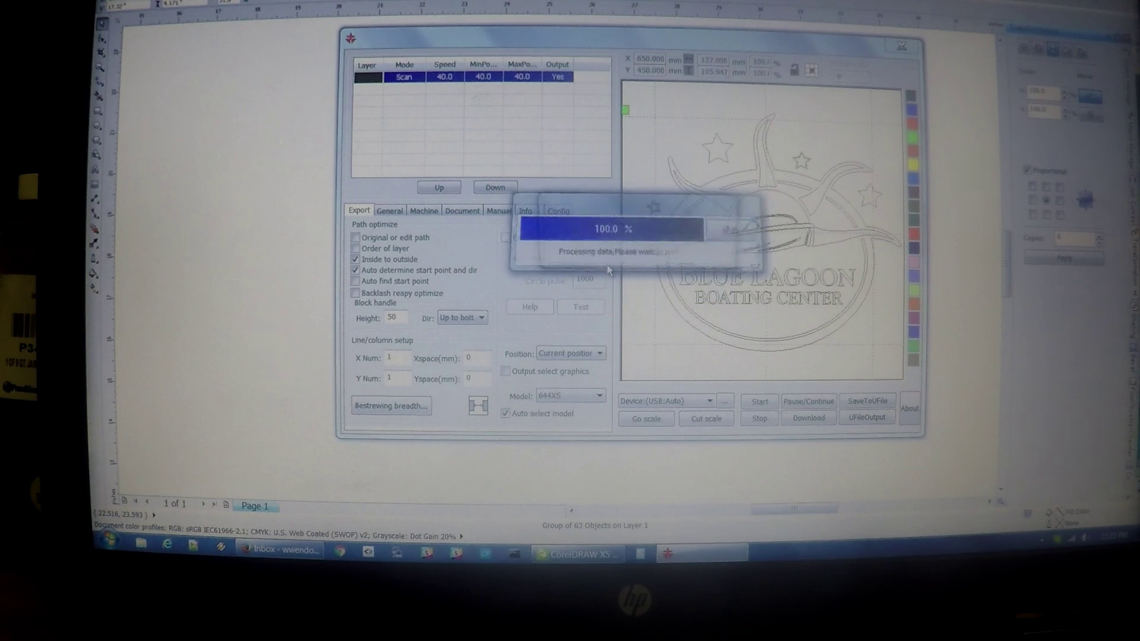
left_click(680, 275)
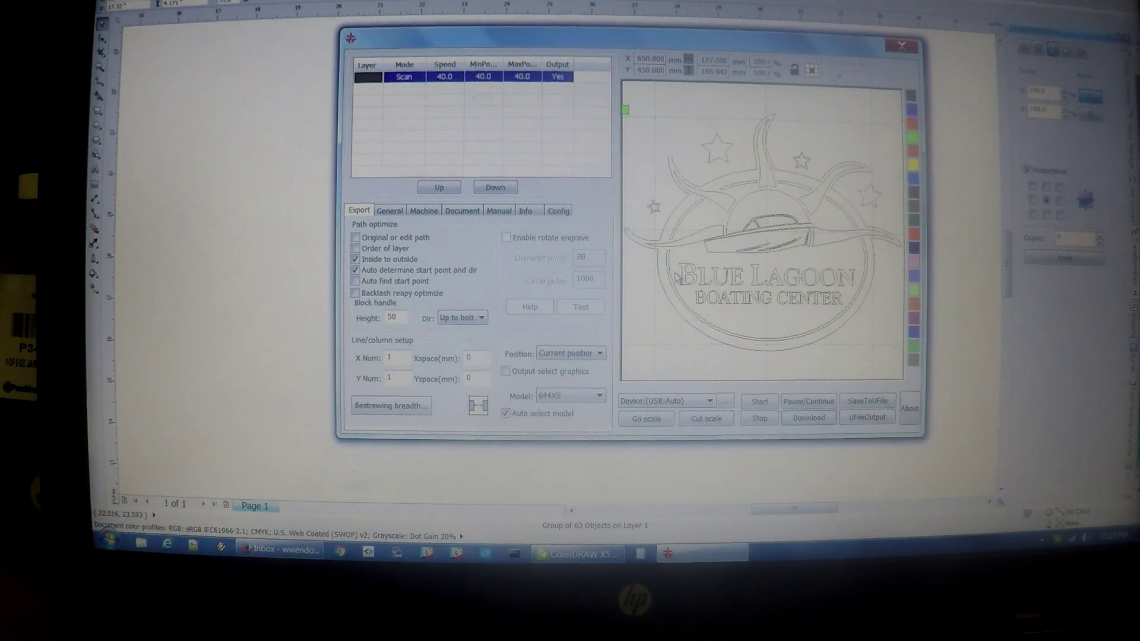